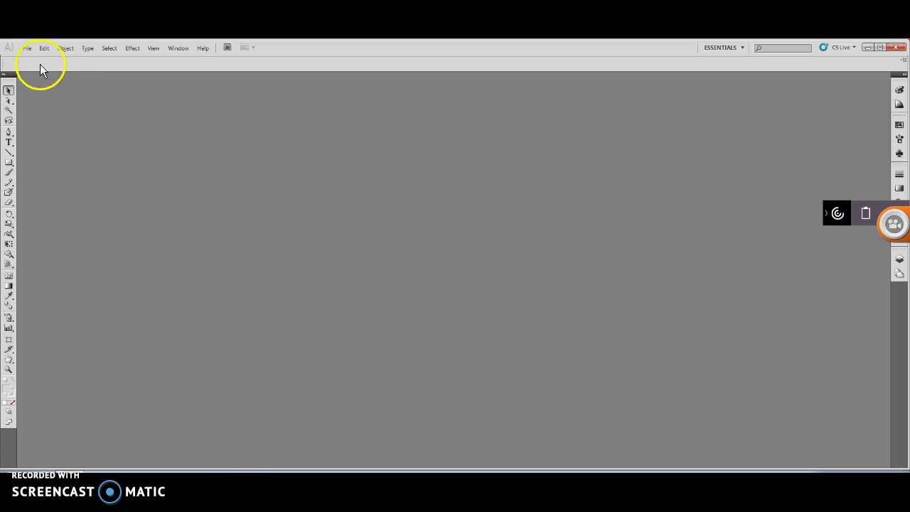
# Create a new A4 print document with default settings and hide its artboards
pyautogui.click(25, 47)
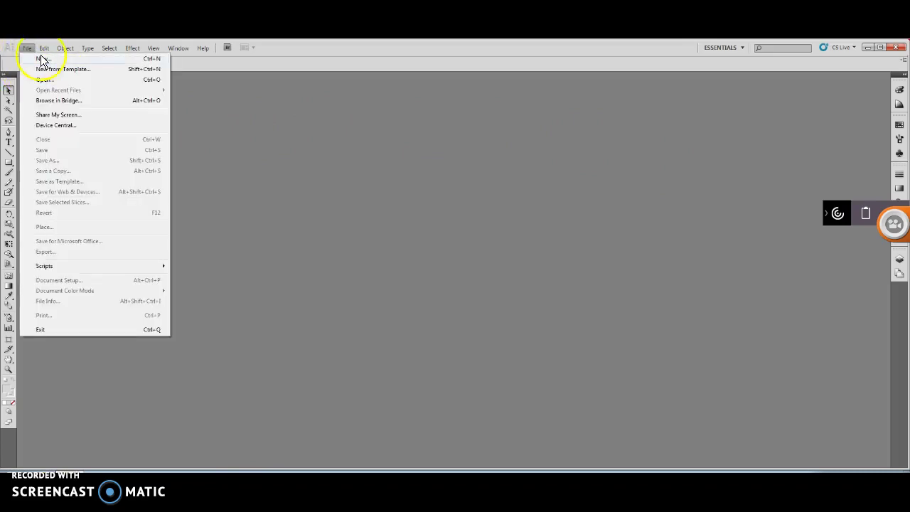
pyautogui.click(41, 55)
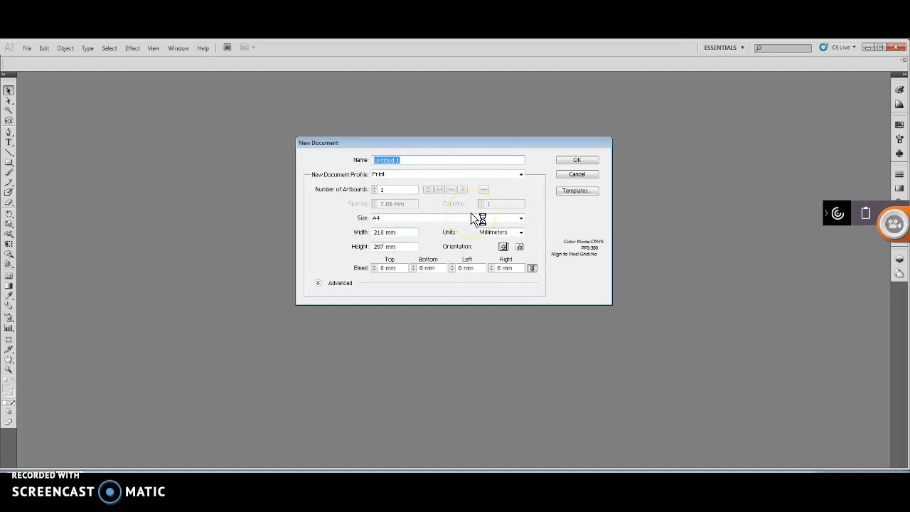
pyautogui.click(575, 160)
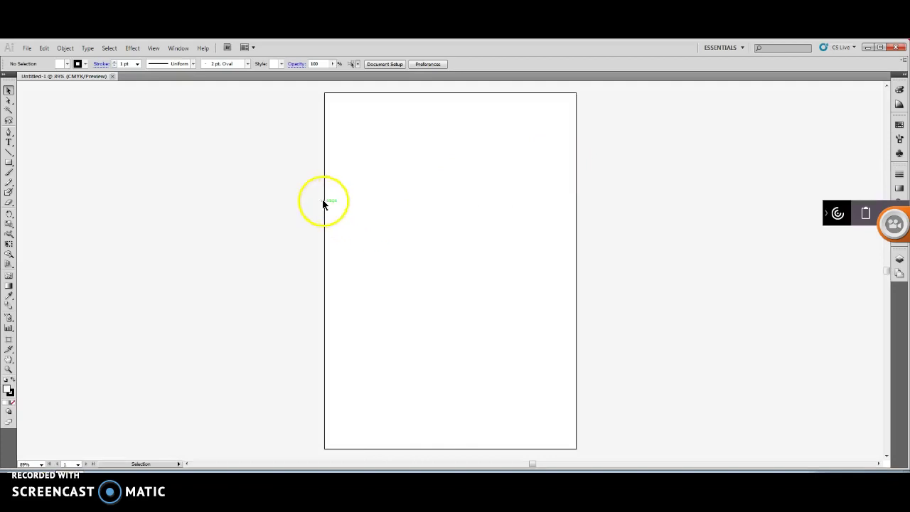
pyautogui.click(153, 49)
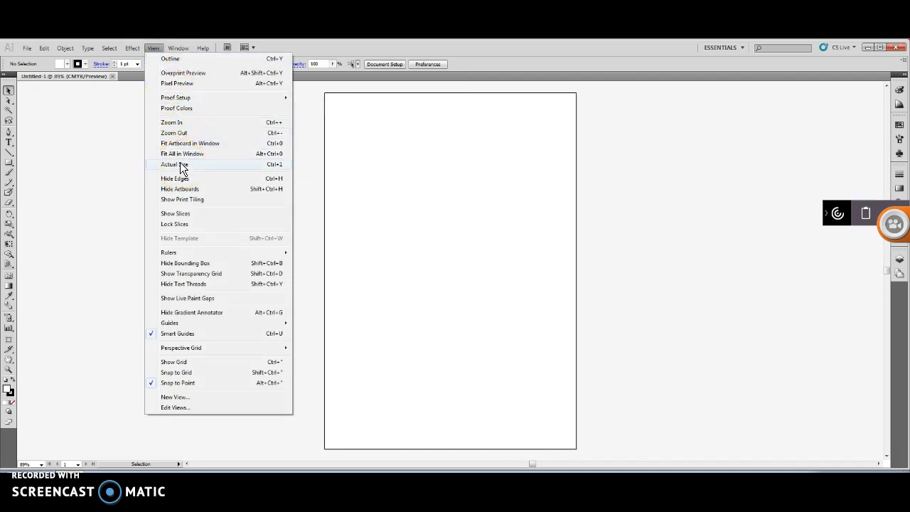
pyautogui.click(205, 189)
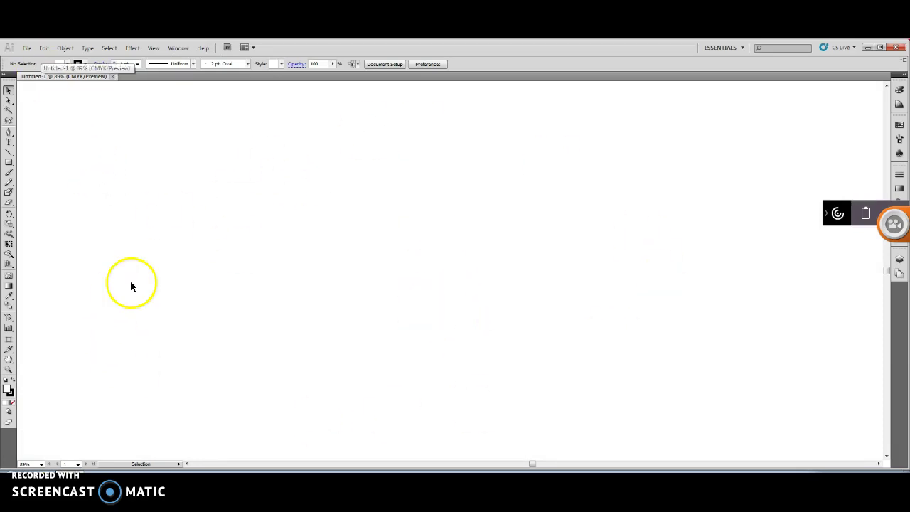
# Draw a rectangle about 100 by 161 mm and a narrow one about 25 by 175 mm beside its left edge
pyautogui.click(10, 163)
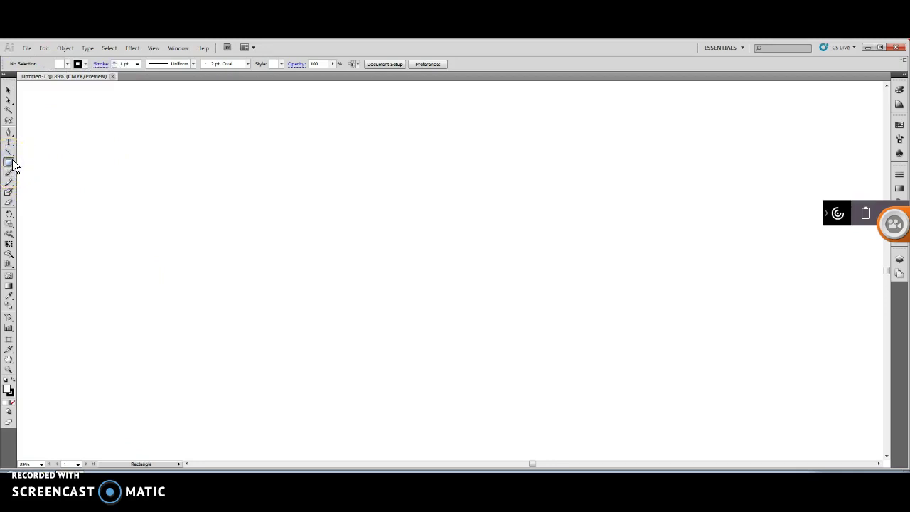
pyautogui.moveTo(290, 155); pyautogui.dragTo(410, 349)
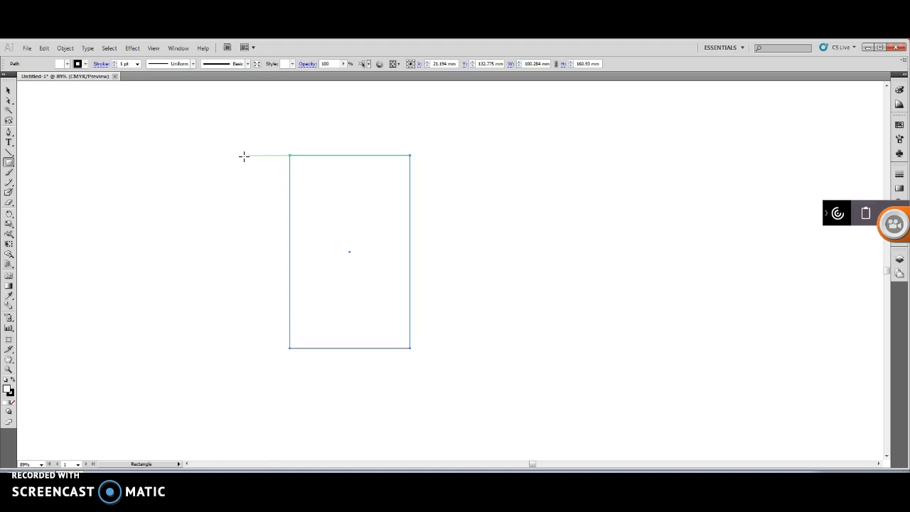
pyautogui.moveTo(244, 156); pyautogui.dragTo(273, 364)
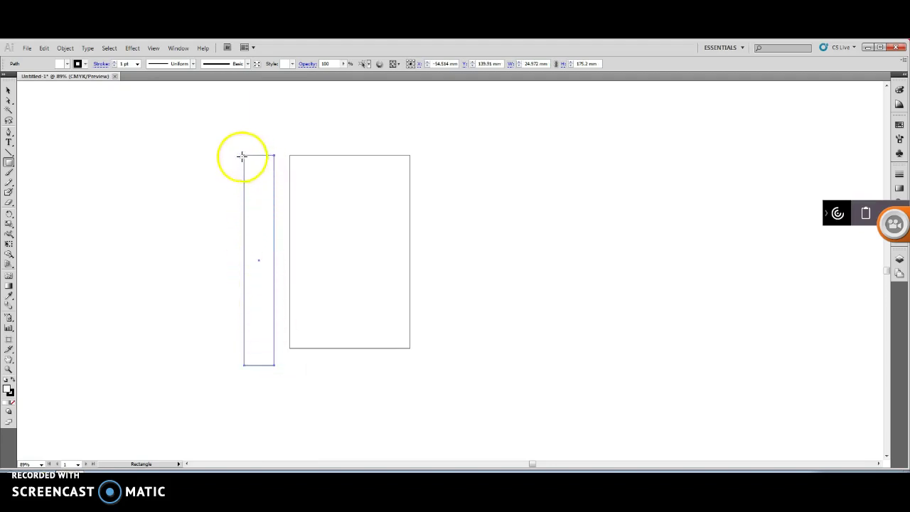
# Convert the upper-left corner anchor of the narrow rectangle to a smooth point
pyautogui.click(9, 106)
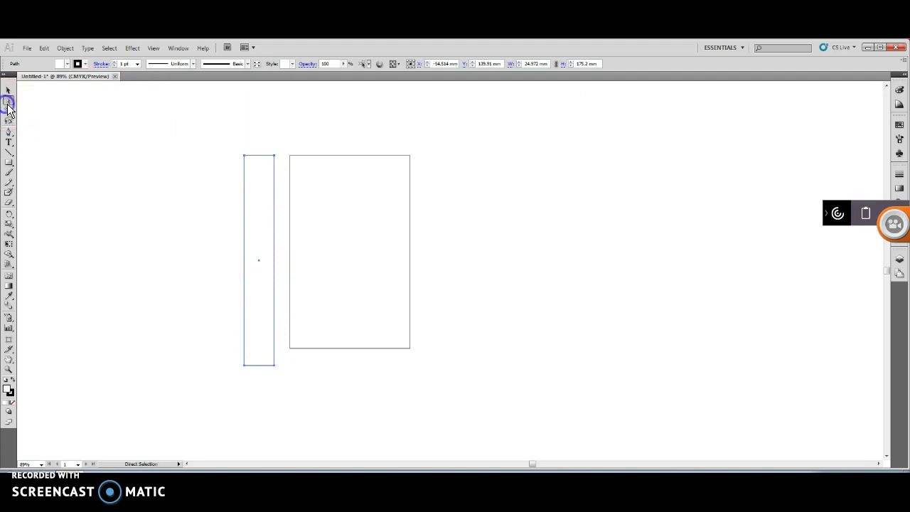
pyautogui.click(244, 156)
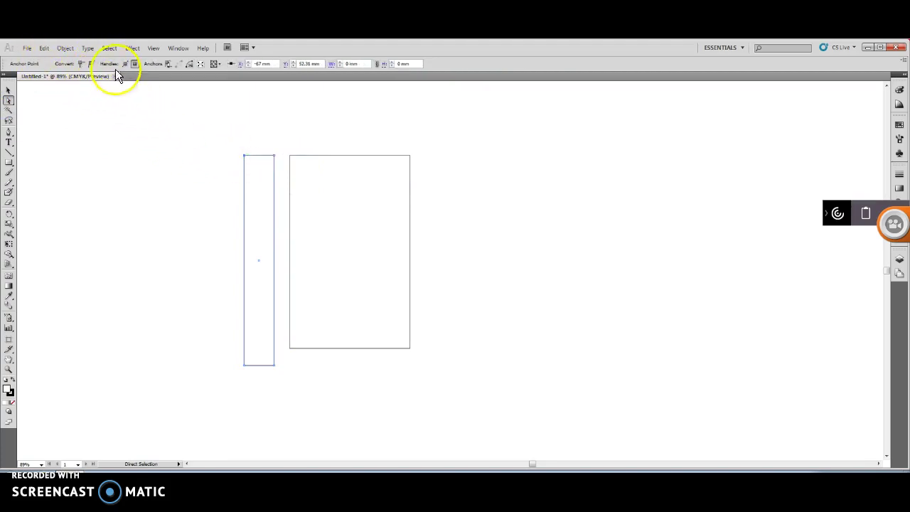
pyautogui.click(85, 65)
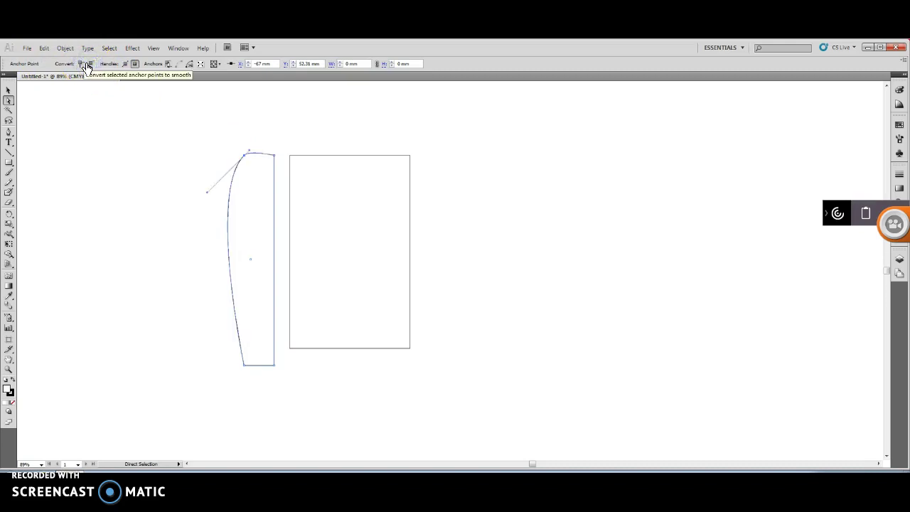
# Narrow the curved side shape to about 29 mm wide and move it against the large rectangle's left edge
pyautogui.click(7, 90)
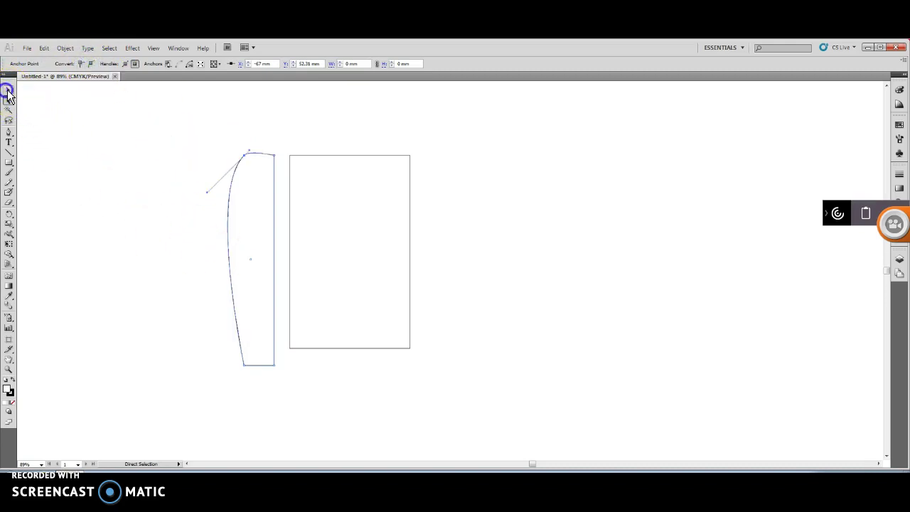
pyautogui.click(229, 260)
pyautogui.moveTo(229, 260); pyautogui.dragTo(244, 263)
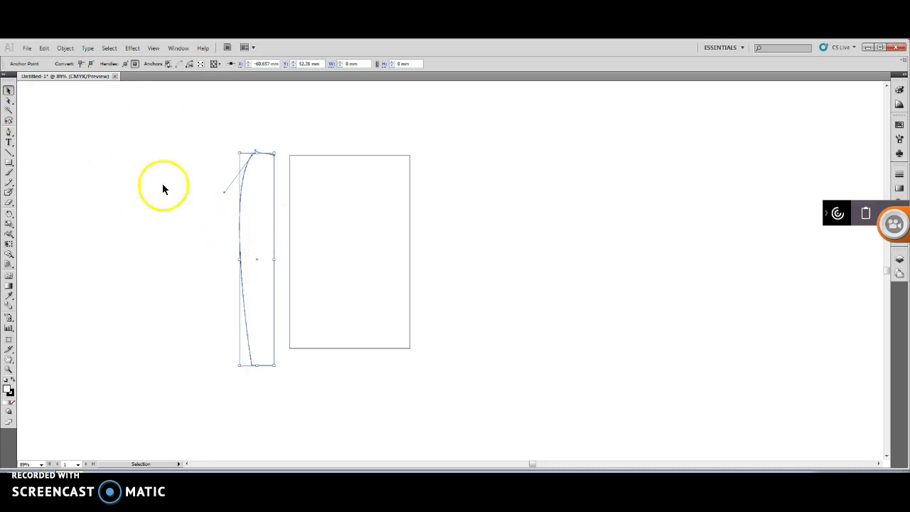
pyautogui.moveTo(268, 228); pyautogui.dragTo(276, 226)
pyautogui.click(573, 332)
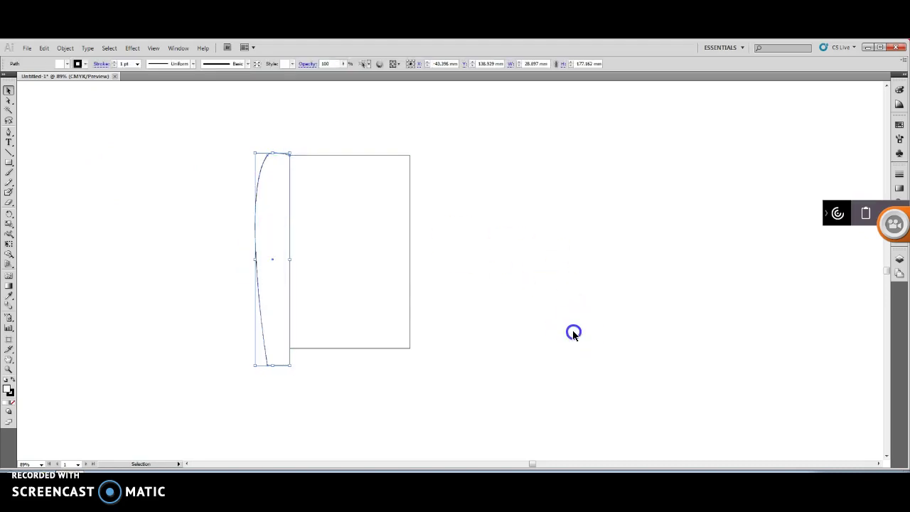
# Duplicate the curved side shape
pyautogui.click(237, 238)
pyautogui.click(267, 234)
pyautogui.click(259, 213)
pyautogui.press('a')
pyautogui.hotkey('ctrl', 'c')
pyautogui.hotkey('ctrl', 'v')
pyautogui.press('v')
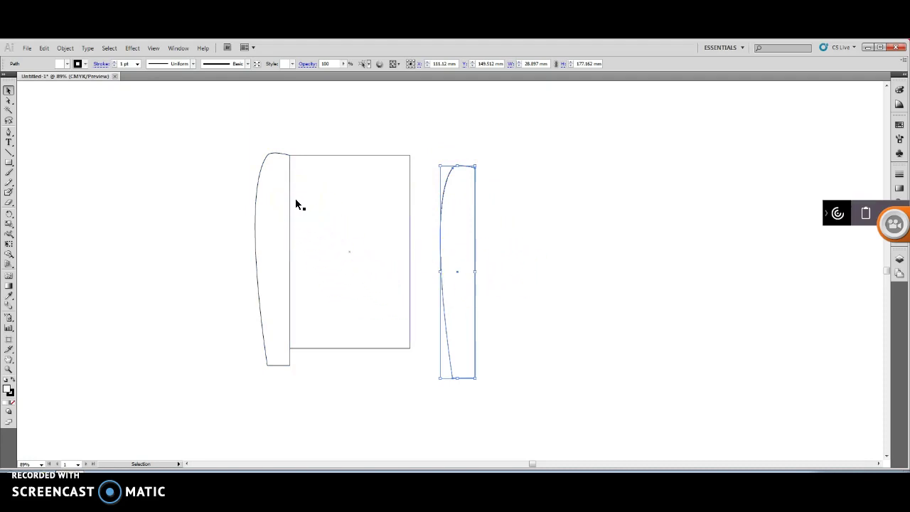
# Reflect the copied side shape across the vertical axis and place it against the large rectangle's right edge
pyautogui.click(59, 48)
pyautogui.click(82, 61)
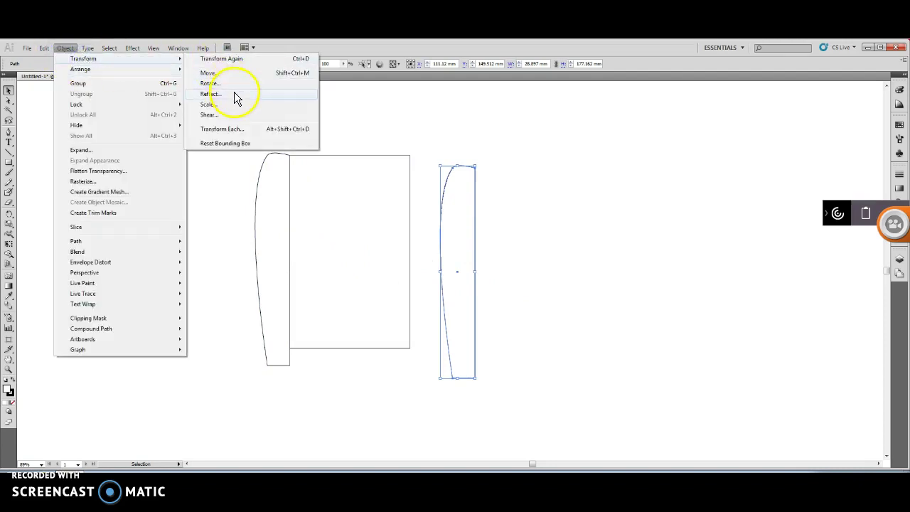
pyautogui.click(234, 93)
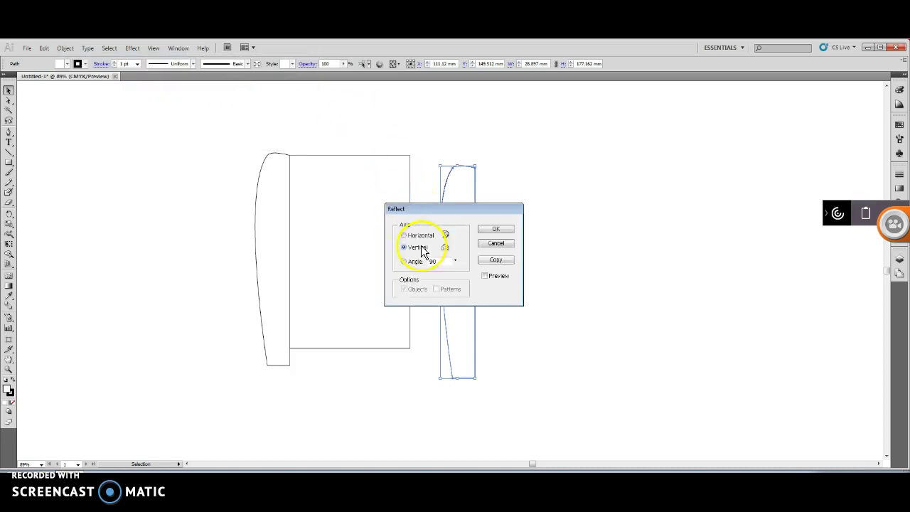
pyautogui.click(506, 232)
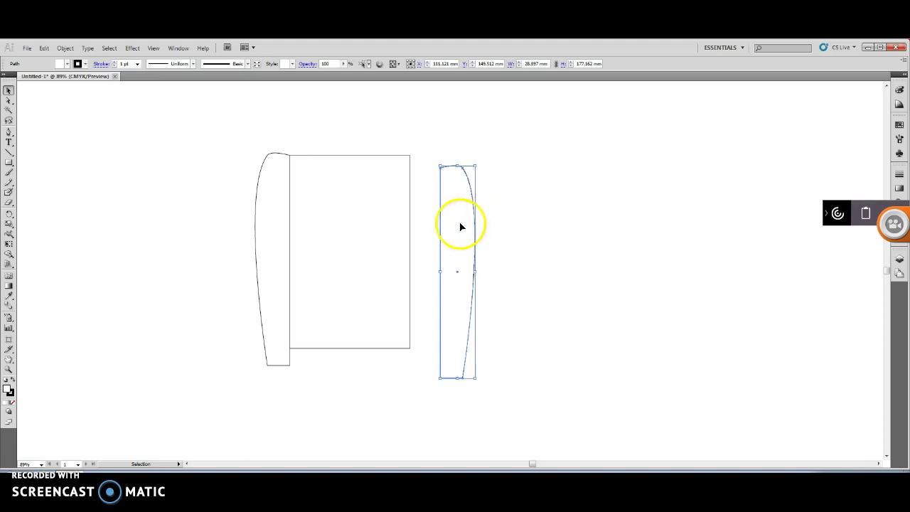
pyautogui.moveTo(460, 224); pyautogui.dragTo(430, 215)
pyautogui.click(522, 240)
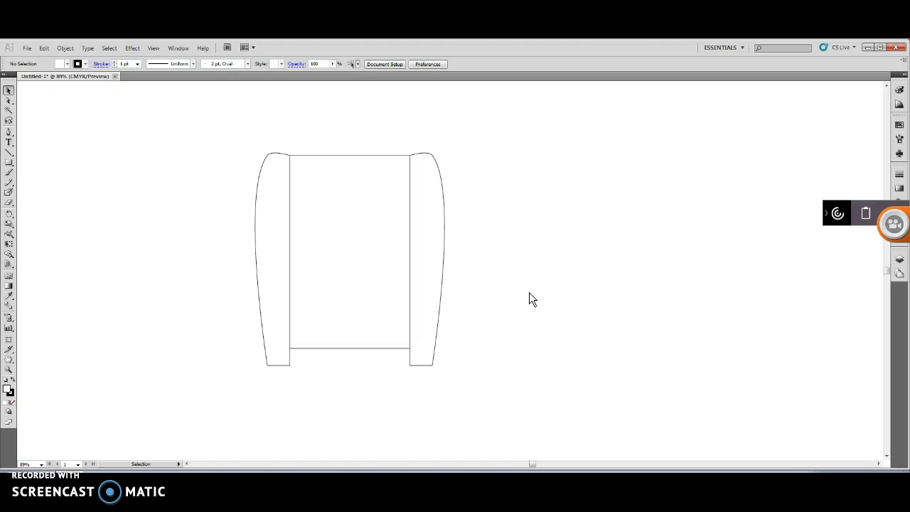
# Draw a separate rectangle about 87 by 98 mm with a full-height vertical strip about 6 mm wide near its left edge
pyautogui.click(8, 162)
pyautogui.moveTo(617, 170); pyautogui.dragTo(722, 286)
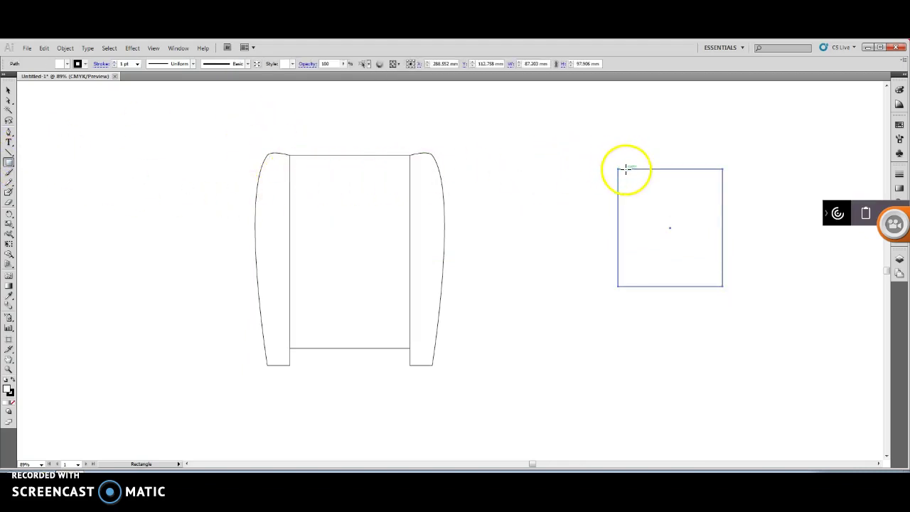
pyautogui.moveTo(626, 168); pyautogui.dragTo(634, 286)
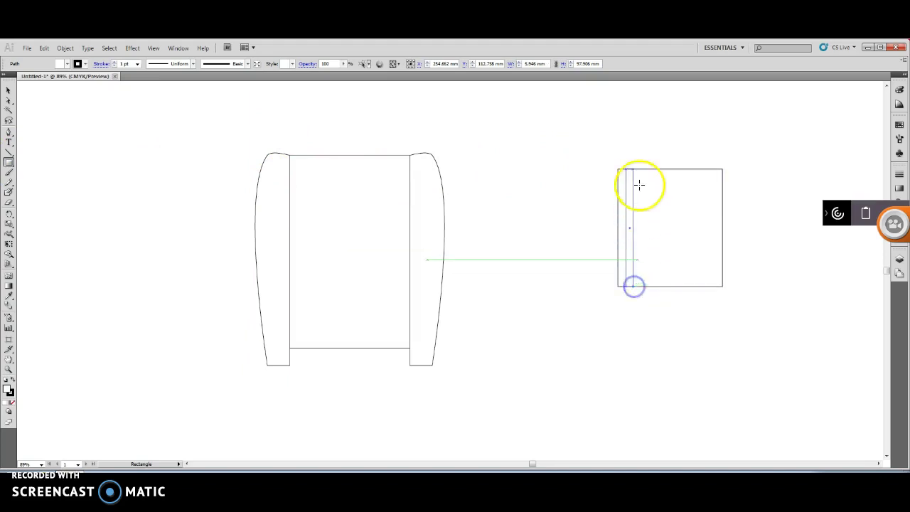
# Paste copies of the vertical strip and place three across the separate rectangle: beside the original, right of centre and further right
pyautogui.press('v')
pyautogui.hotkey('ctrl', 'c')
pyautogui.hotkey('ctrl', 'v')
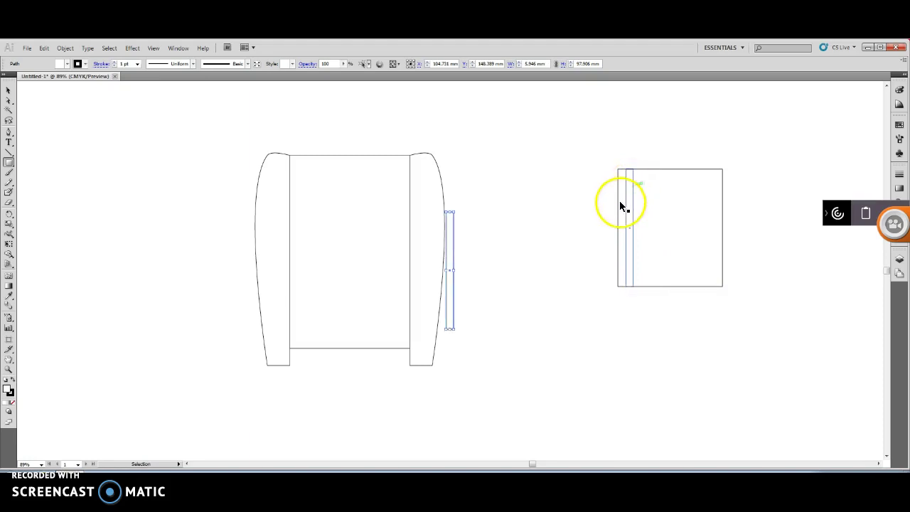
pyautogui.press('m')
pyautogui.click(9, 90)
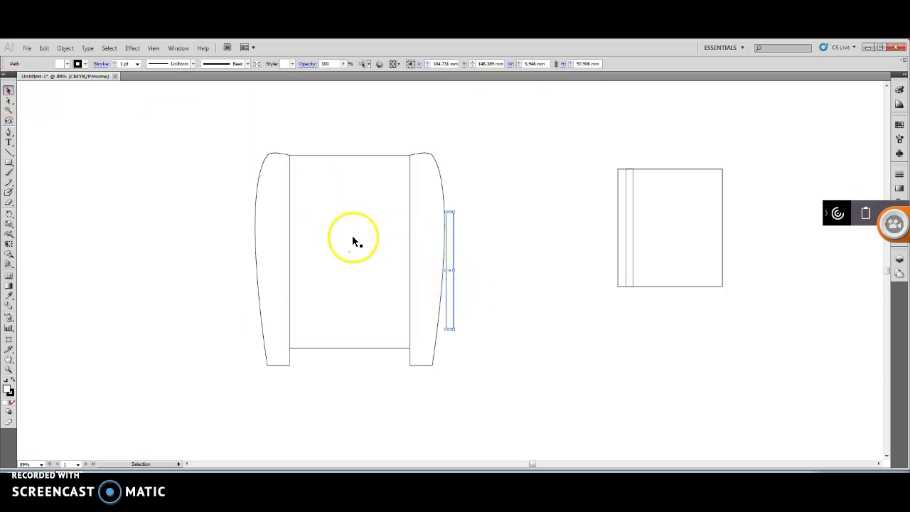
pyautogui.moveTo(455, 290); pyautogui.dragTo(677, 250)
pyautogui.moveTo(452, 273); pyautogui.dragTo(675, 231)
pyautogui.moveTo(455, 263); pyautogui.dragTo(572, 268)
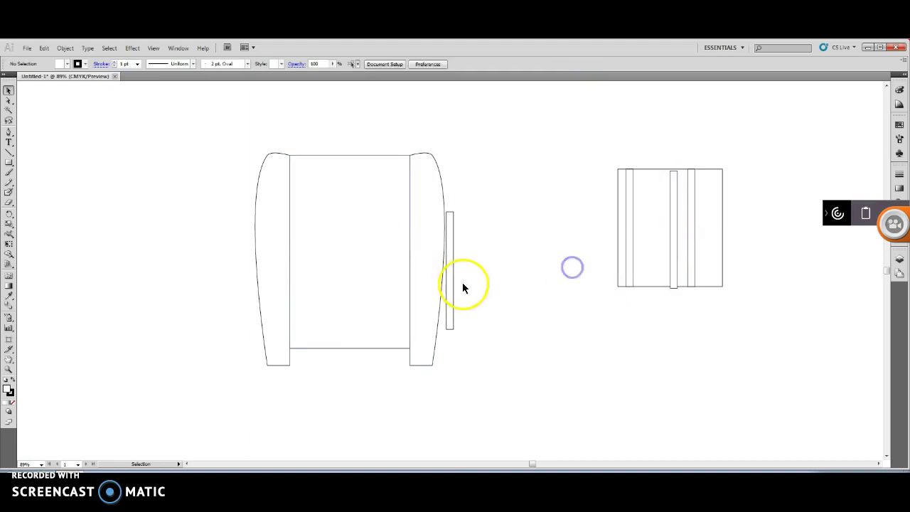
pyautogui.moveTo(451, 284); pyautogui.dragTo(642, 243)
pyautogui.click(685, 358)
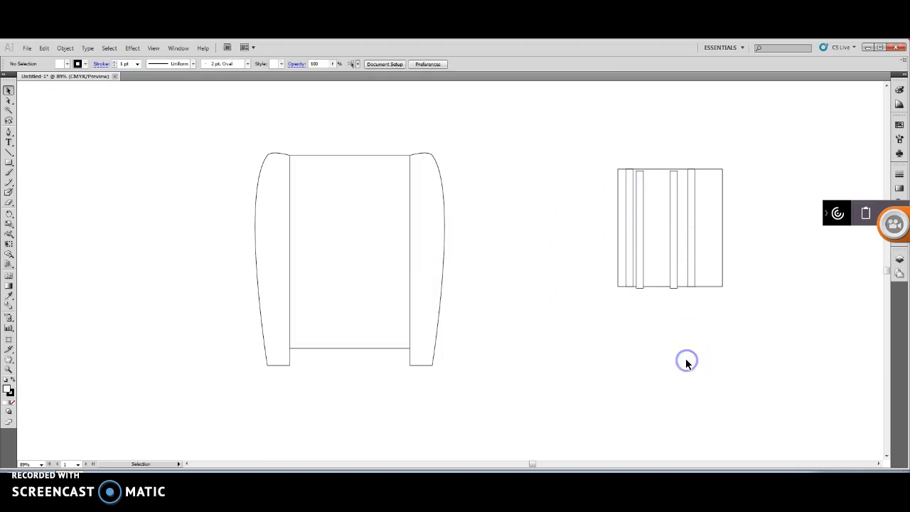
# Fine-tune the strip beside the original and move the strip right of centre next to the rightmost strip
pyautogui.click(643, 226)
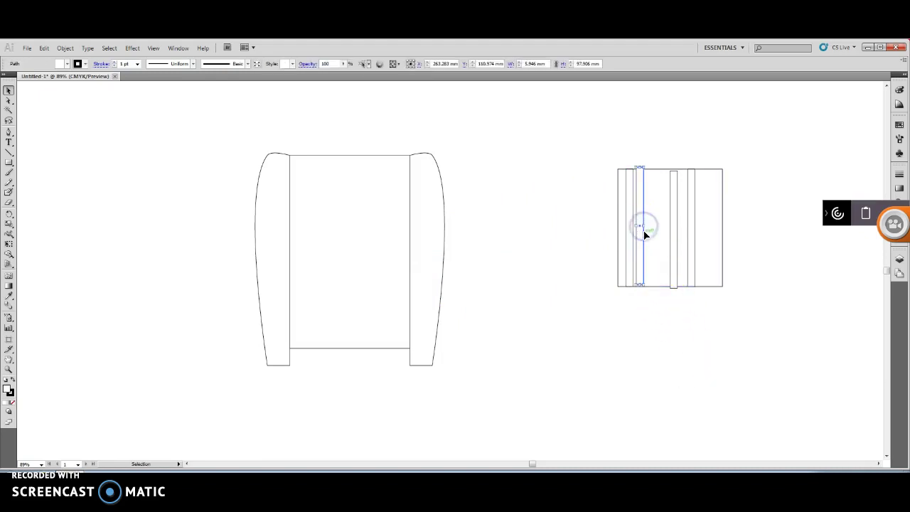
pyautogui.moveTo(643, 236); pyautogui.dragTo(644, 239)
pyautogui.click(232, 279)
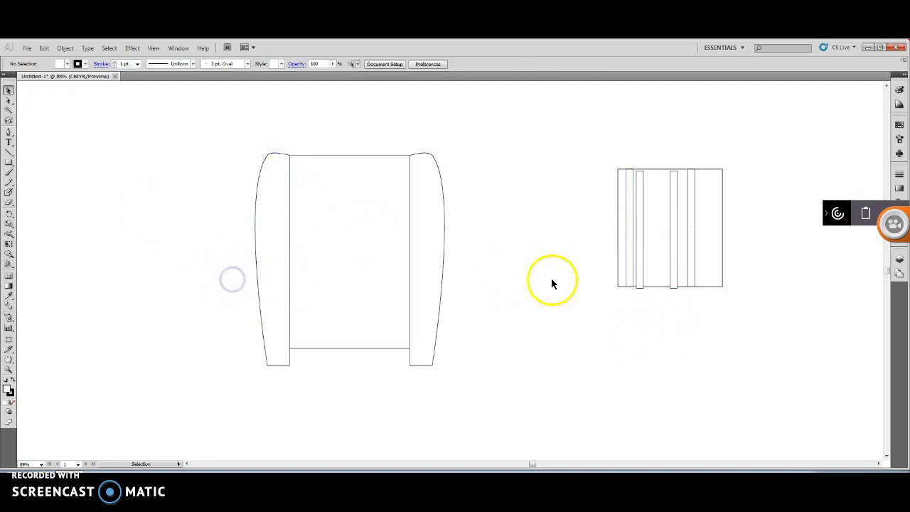
pyautogui.moveTo(675, 255); pyautogui.dragTo(701, 228)
# Duplicate the second vertical strip, rotate the copy to horizontal and place it across the upper part of the separate rectangle
pyautogui.click(639, 250)
pyautogui.hotkey('ctrl', 'c')
pyautogui.hotkey('ctrl', 'v')
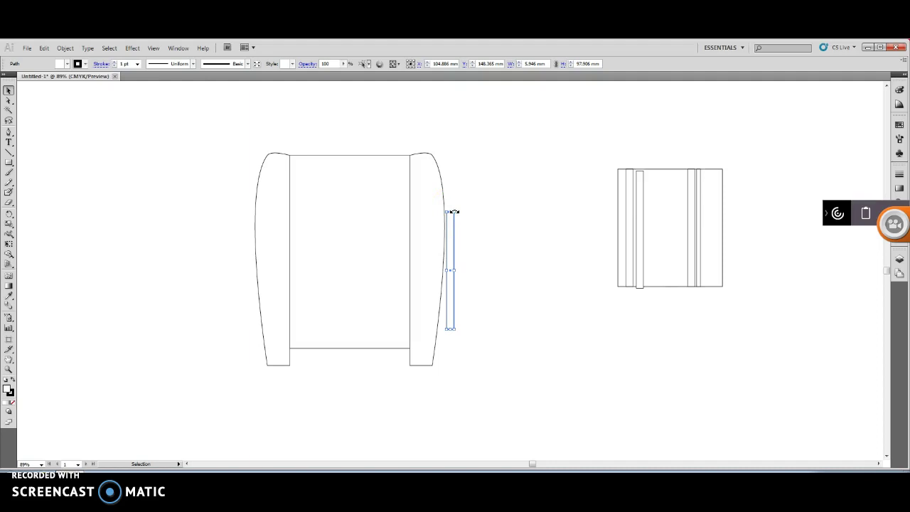
pyautogui.moveTo(455, 210); pyautogui.dragTo(700, 188)
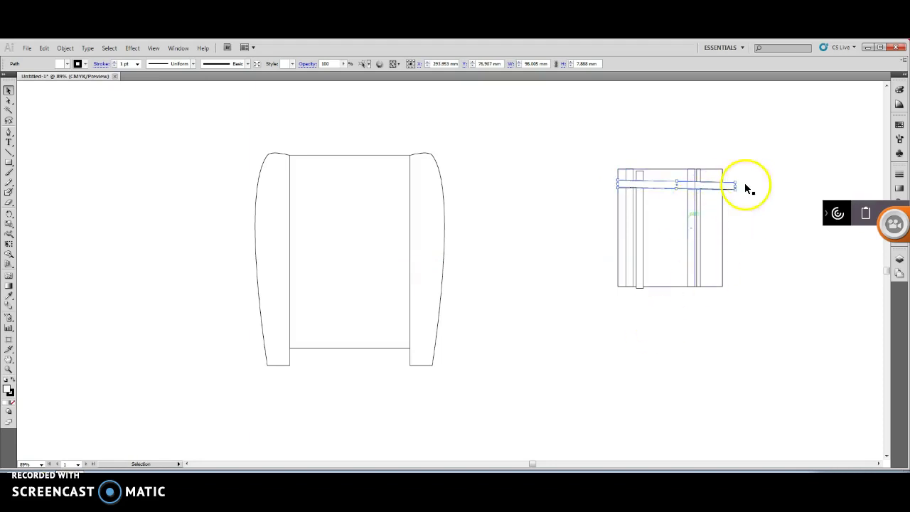
# Paste another horizontal strip and place it across the lower part of the separate rectangle
pyautogui.hotkey('ctrl', 'v')
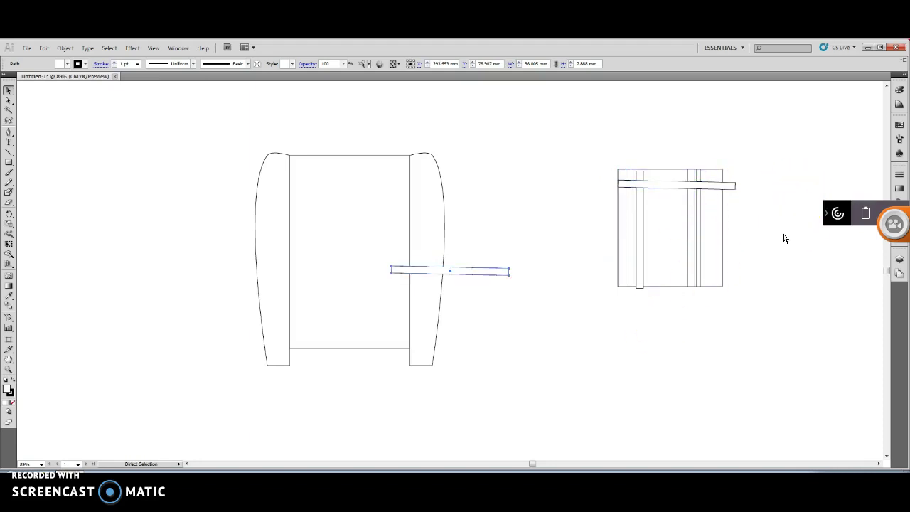
pyautogui.moveTo(462, 277); pyautogui.dragTo(688, 251)
pyautogui.click(844, 384)
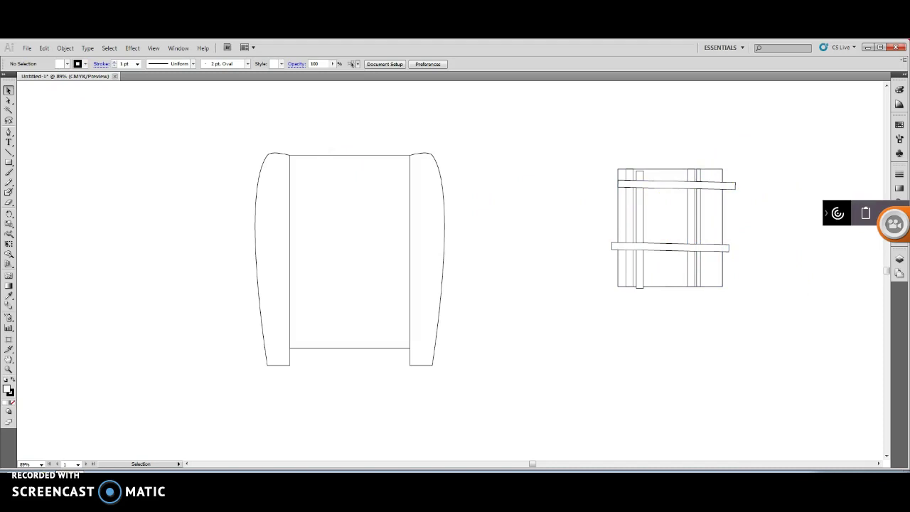
# Fill the rectangle behind the crossing strips with red
pyautogui.click(665, 207)
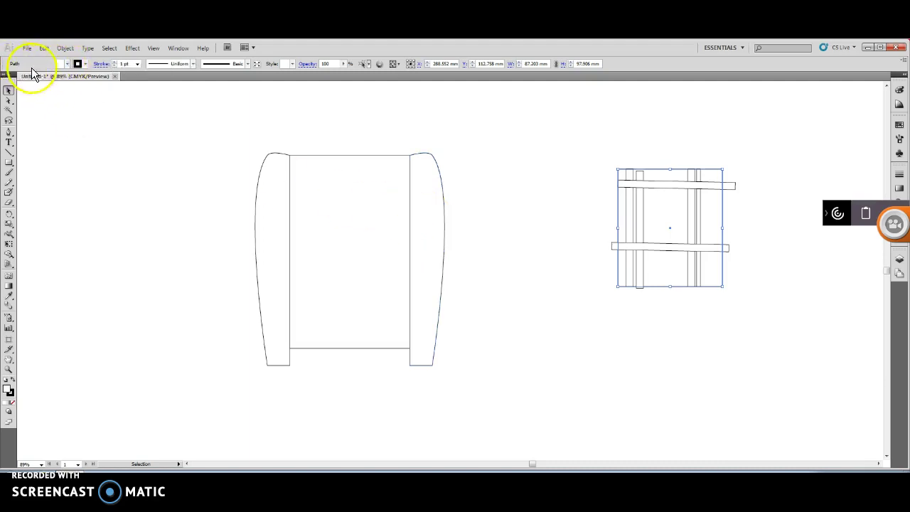
pyautogui.click(67, 64)
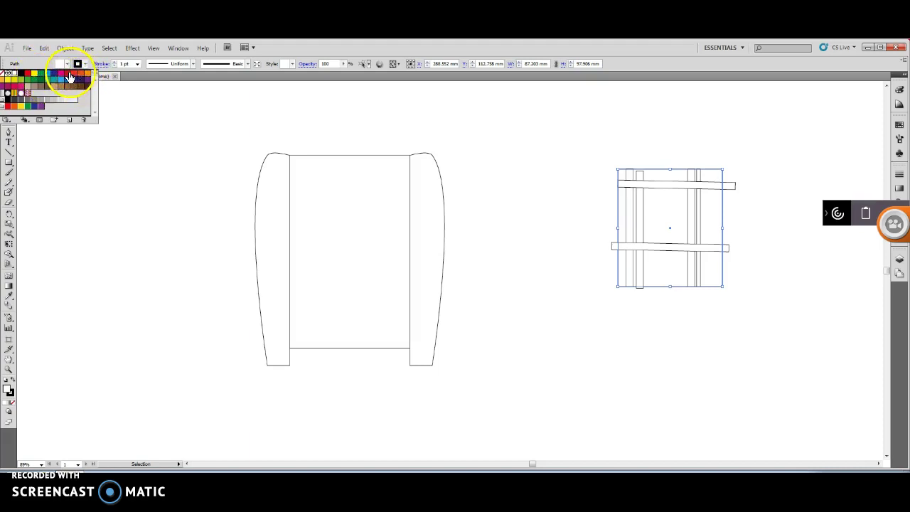
pyautogui.click(69, 77)
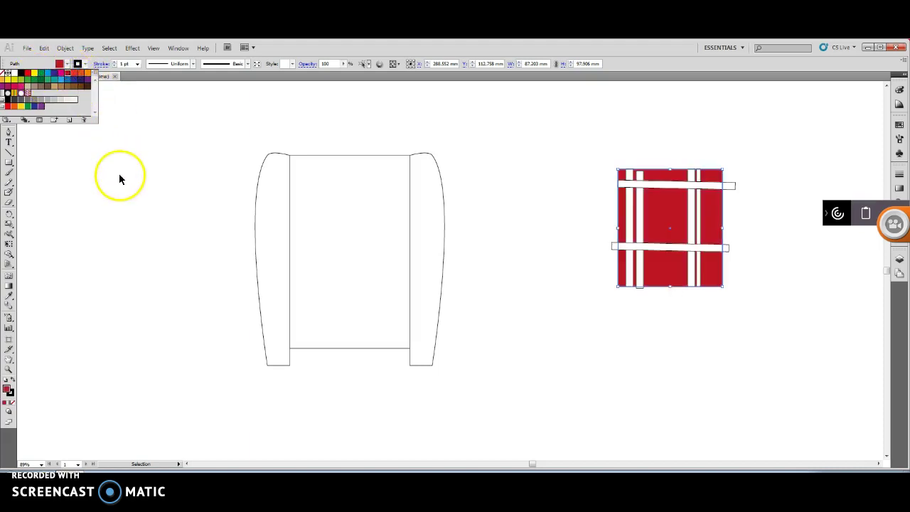
pyautogui.click(180, 141)
# Fill the upper horizontal strip of the pattern tile with light orange and the lower horizontal strip with red-orange
pyautogui.click(635, 183)
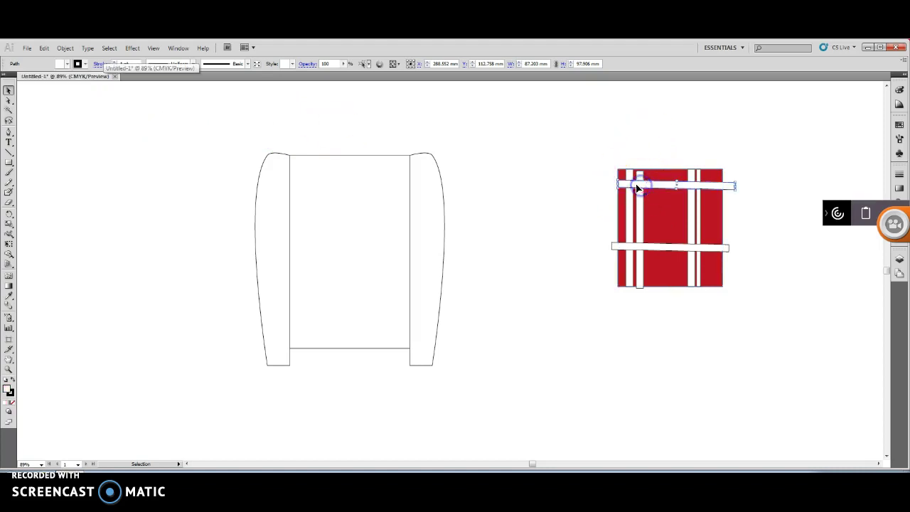
pyautogui.click(67, 64)
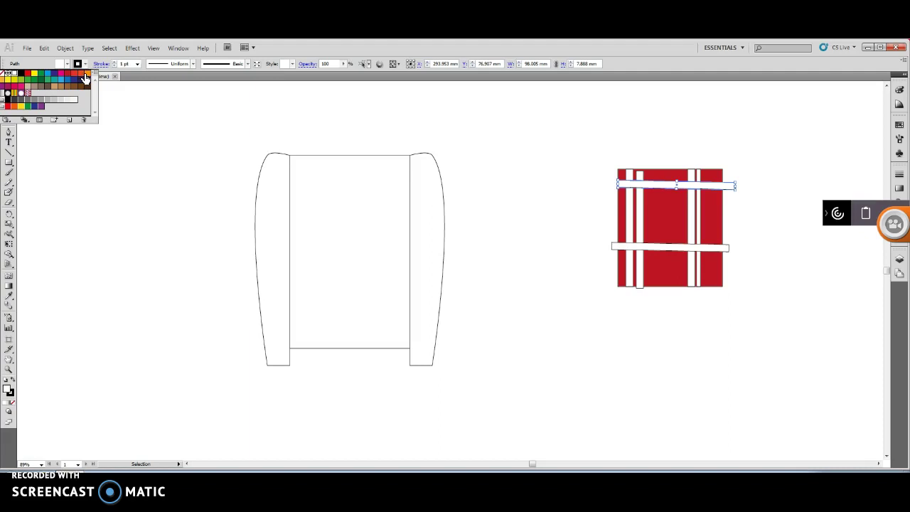
pyautogui.click(87, 74)
pyautogui.click(156, 153)
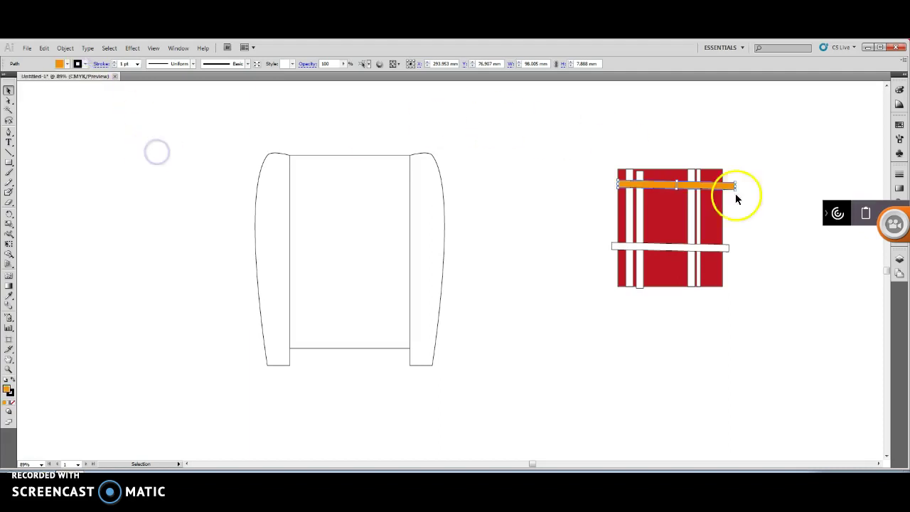
pyautogui.click(708, 250)
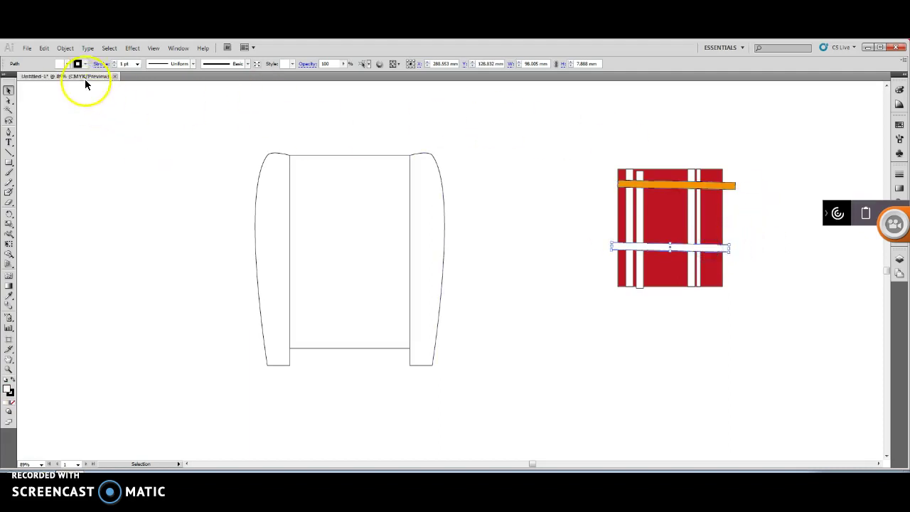
pyautogui.click(67, 64)
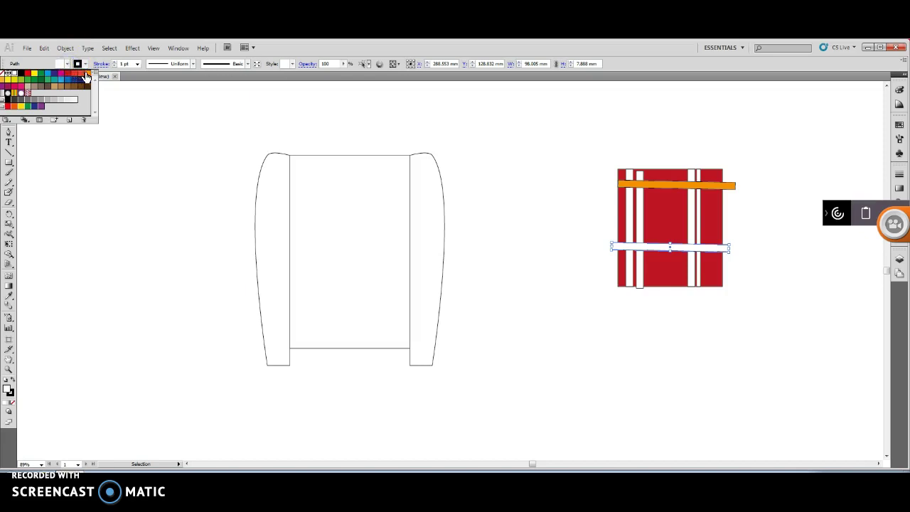
pyautogui.click(83, 75)
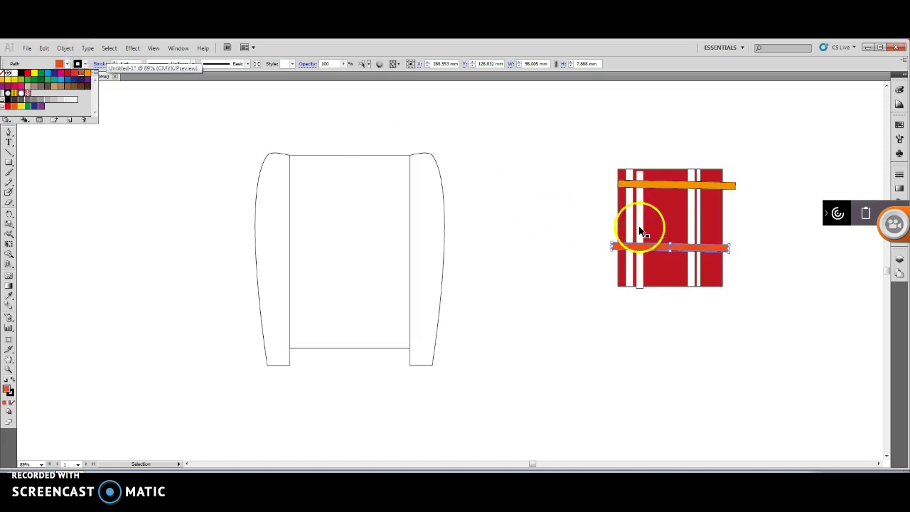
# Fill the second vertical strip of the tile with yellow and the leftmost vertical strip with green
pyautogui.click(639, 225)
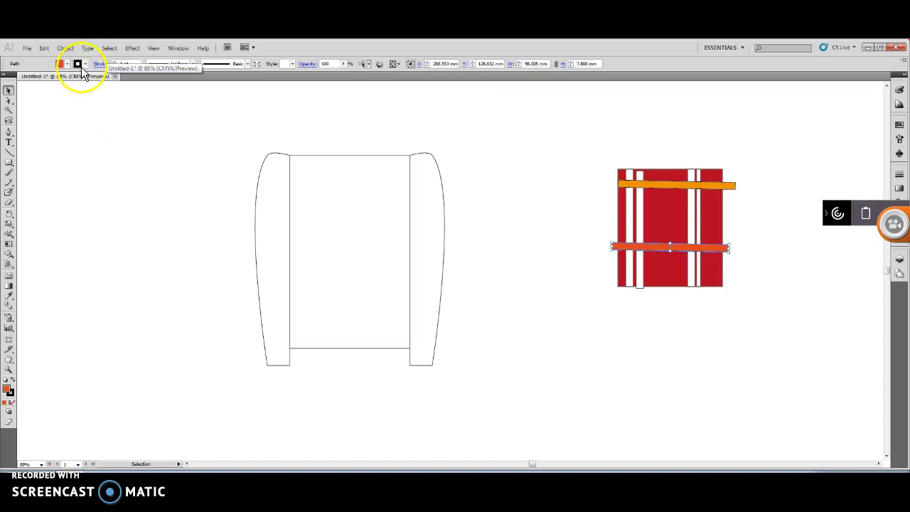
pyautogui.click(641, 227)
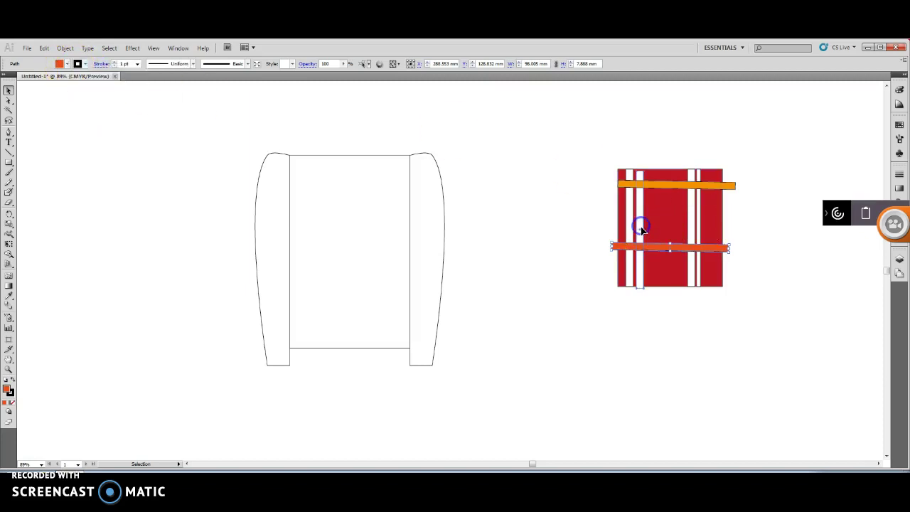
pyautogui.click(68, 64)
pyautogui.click(34, 74)
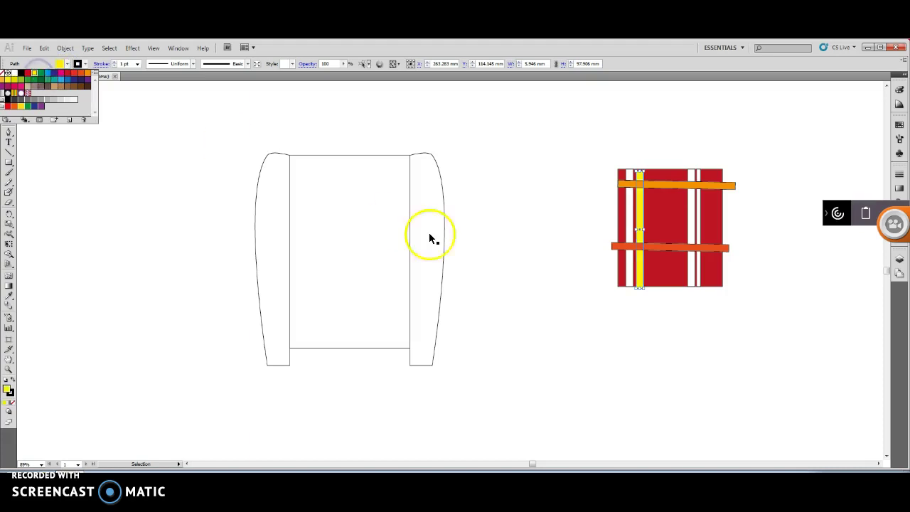
pyautogui.click(625, 232)
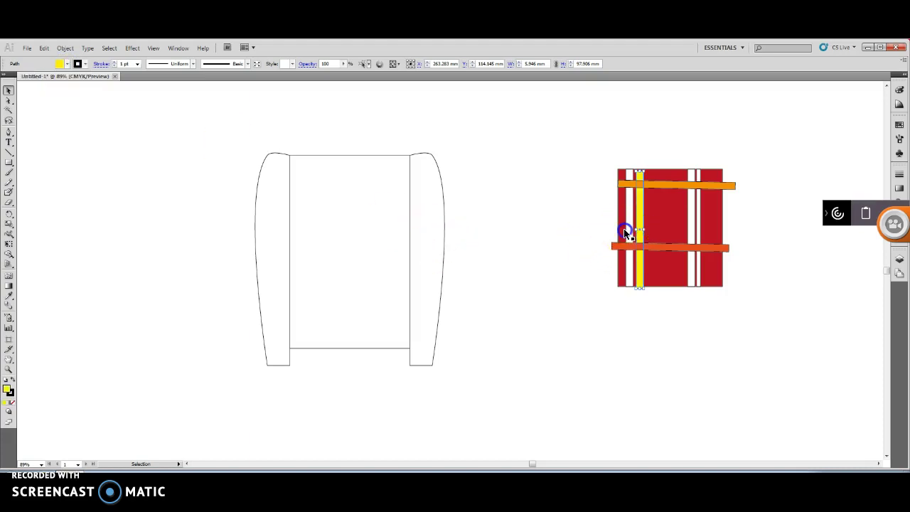
pyautogui.click(628, 230)
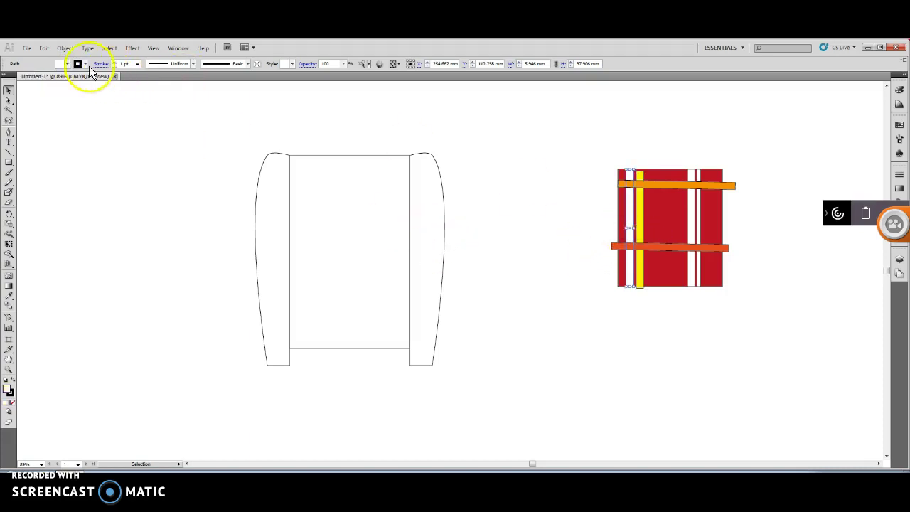
pyautogui.click(66, 64)
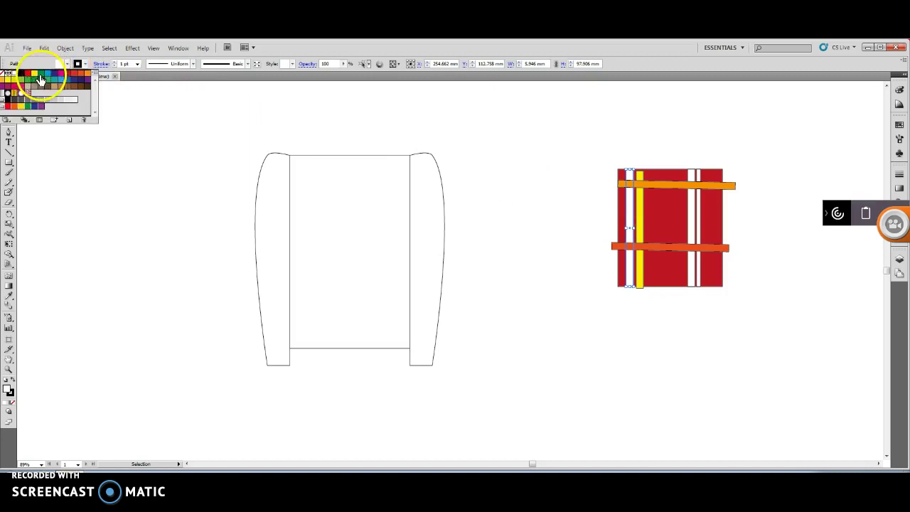
pyautogui.click(40, 74)
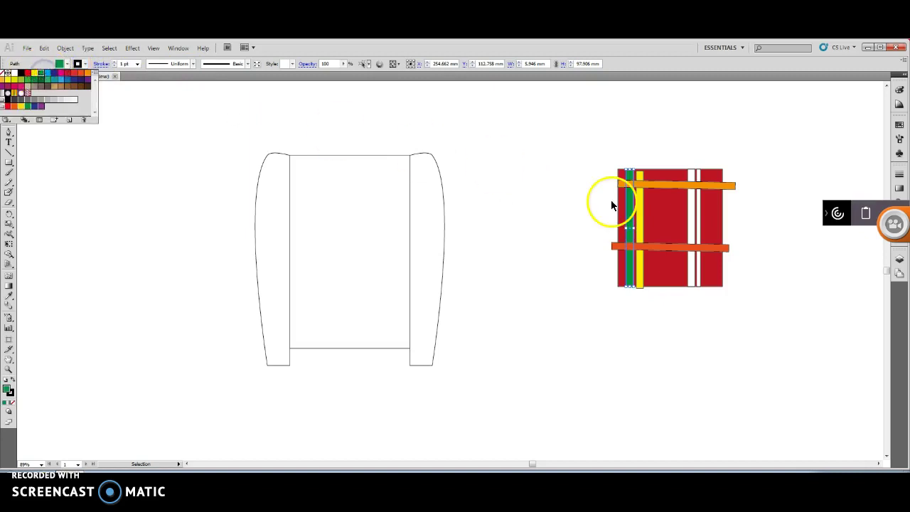
# Fill the wider strip of the right-hand vertical pair with green and deselect it
pyautogui.click(694, 223)
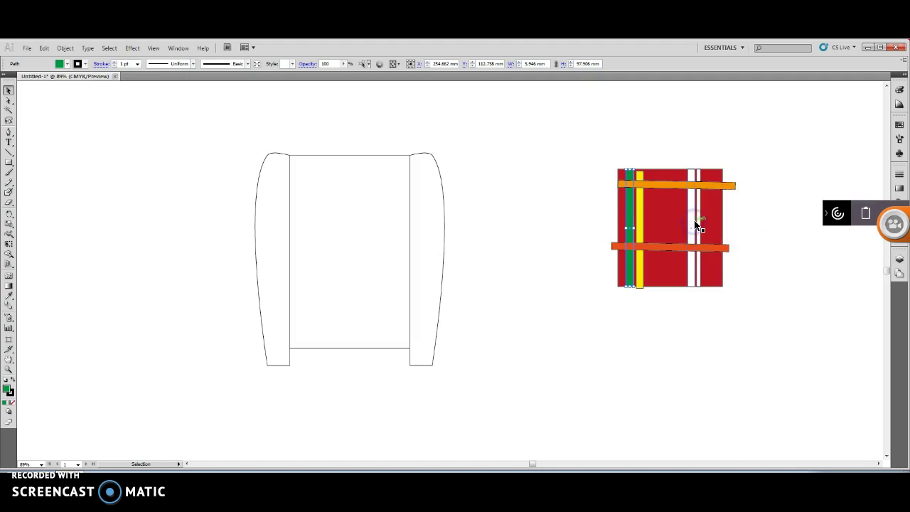
pyautogui.click(695, 223)
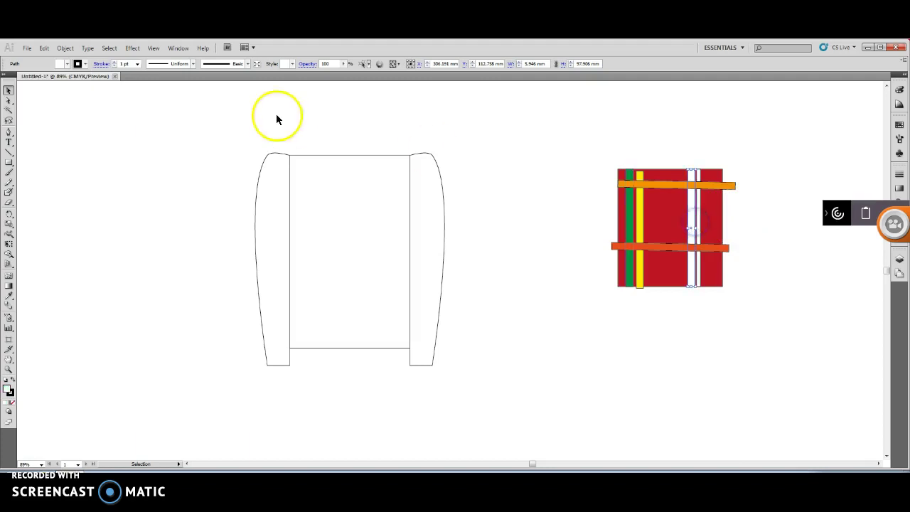
pyautogui.click(67, 64)
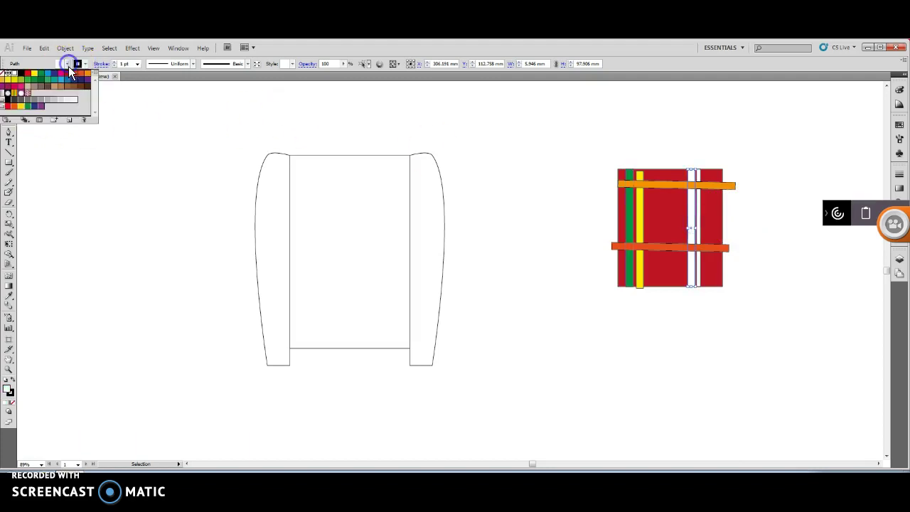
pyautogui.click(32, 84)
pyautogui.click(821, 300)
pyautogui.click(760, 312)
pyautogui.click(733, 359)
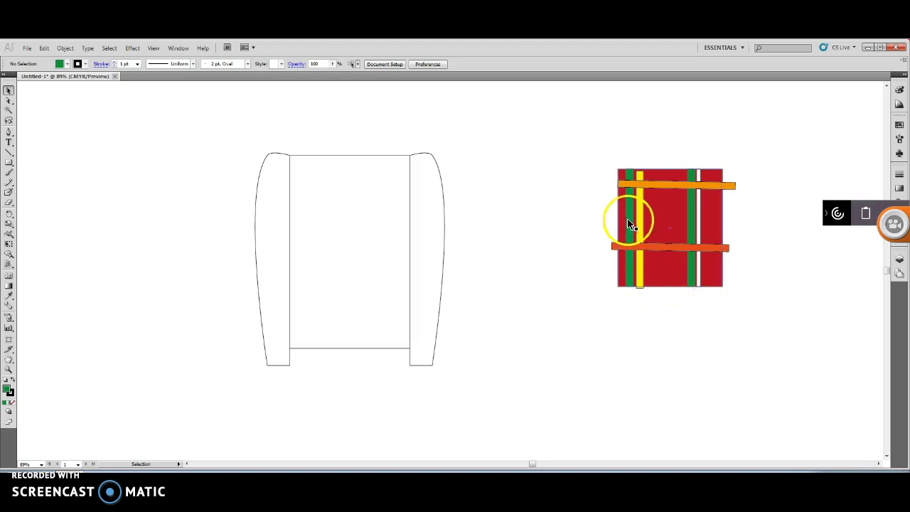
# Select the whole checked tile and add it to the Swatches as a pattern swatch
pyautogui.moveTo(582, 140); pyautogui.dragTo(786, 345)
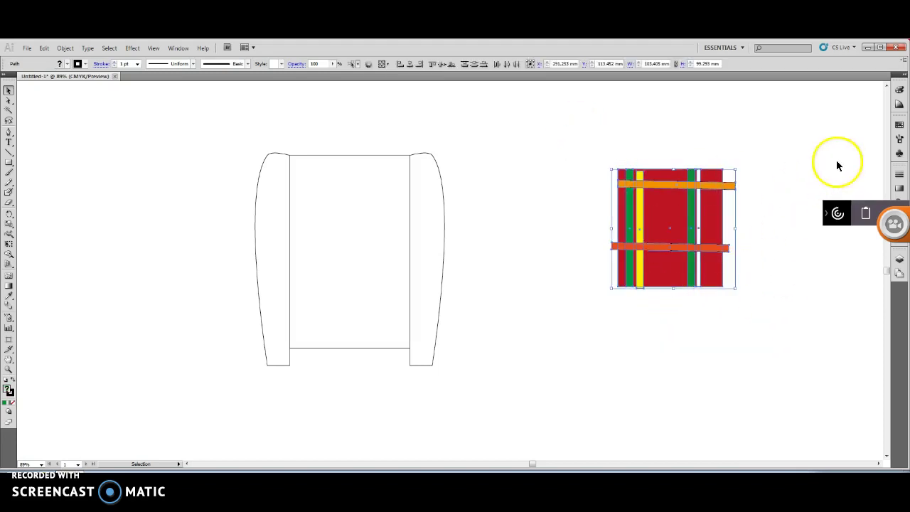
pyautogui.click(900, 92)
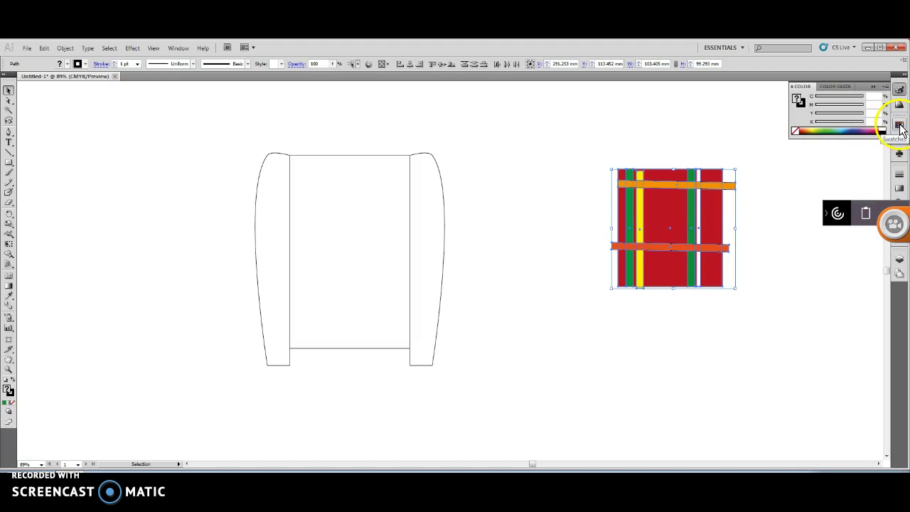
pyautogui.click(899, 126)
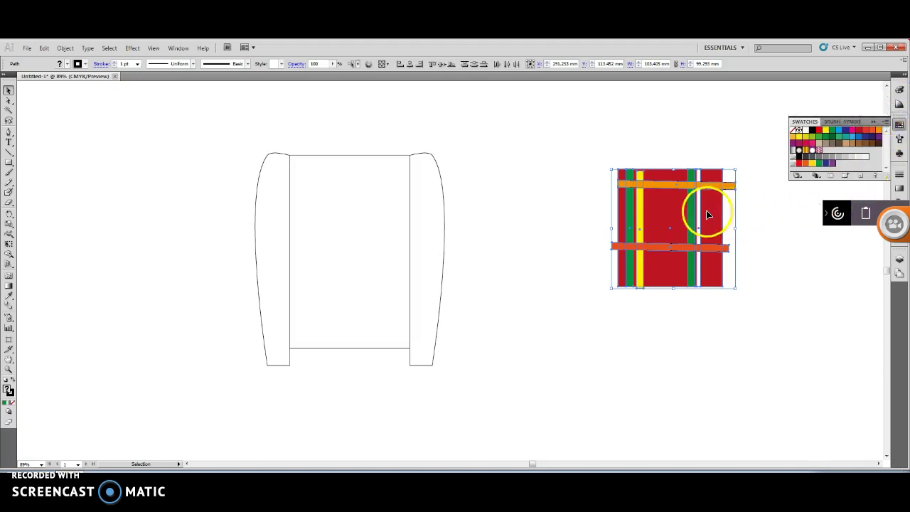
pyautogui.moveTo(662, 210); pyautogui.dragTo(829, 152)
# Try the new checked pattern swatch as the fill of the garment's central rectangle, and restore the white fill
pyautogui.click(533, 267)
pyautogui.click(302, 221)
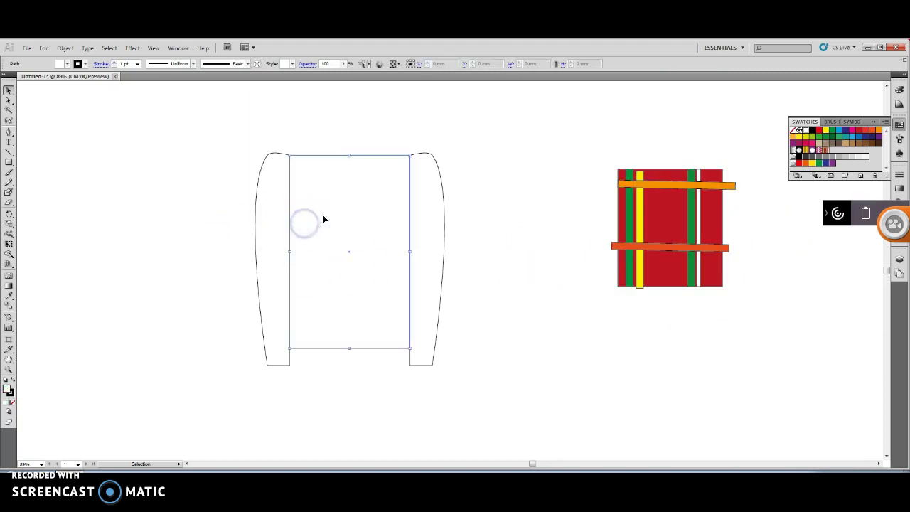
pyautogui.click(825, 150)
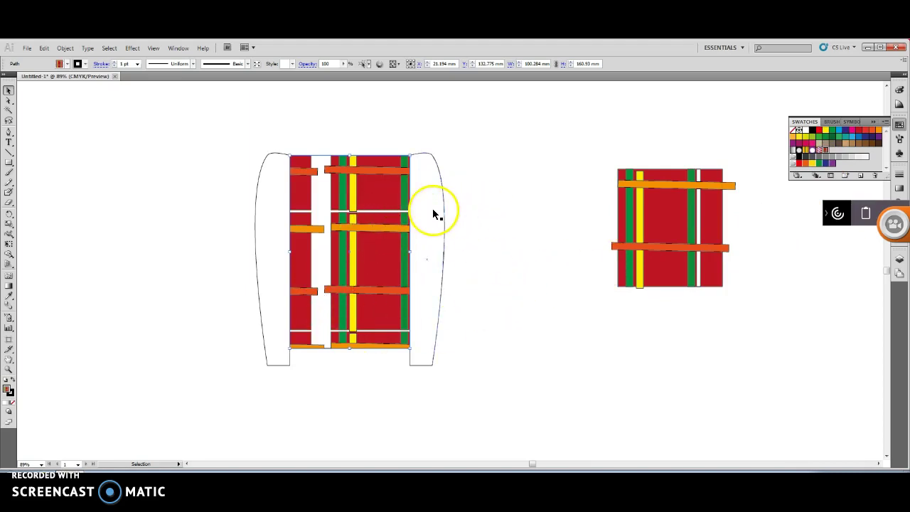
pyautogui.click(805, 134)
pyautogui.click(551, 277)
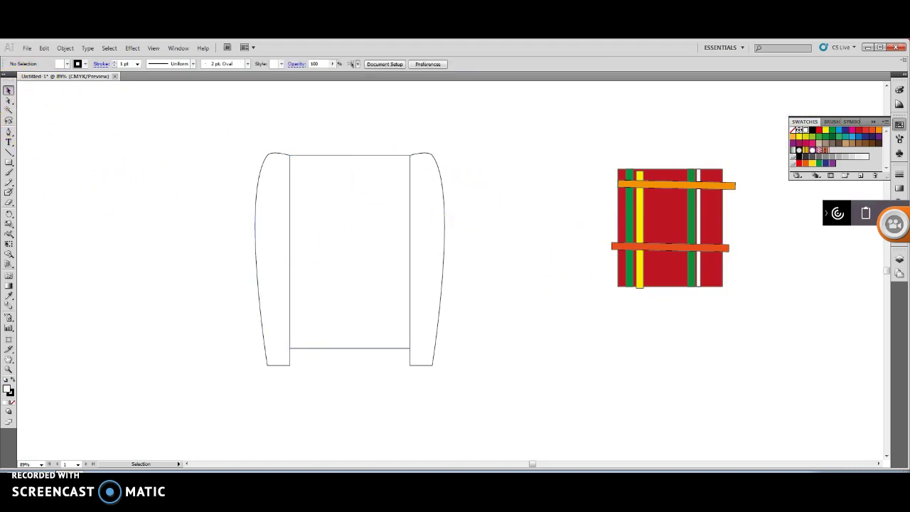
# Draw a rectangle about 96 mm wide and 155 mm high directly below the garment's central rectangle
pyautogui.press('m')
pyautogui.scroll(-3, 291, 244)
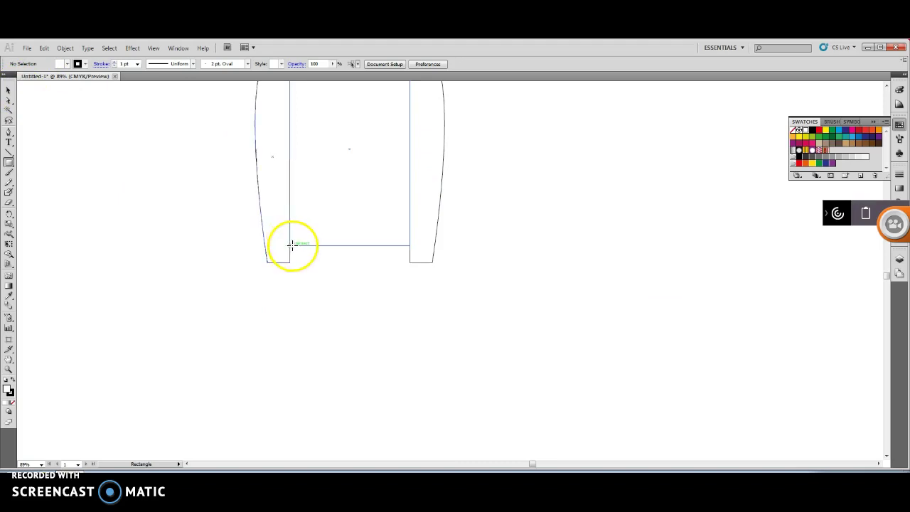
pyautogui.moveTo(291, 244)
pyautogui.mouseDown()
pyautogui.moveTo(372, 305)
pyautogui.moveTo(403, 355)
pyautogui.moveTo(400, 388)
pyautogui.moveTo(417, 414)
pyautogui.moveTo(407, 430)
pyautogui.mouseUp()
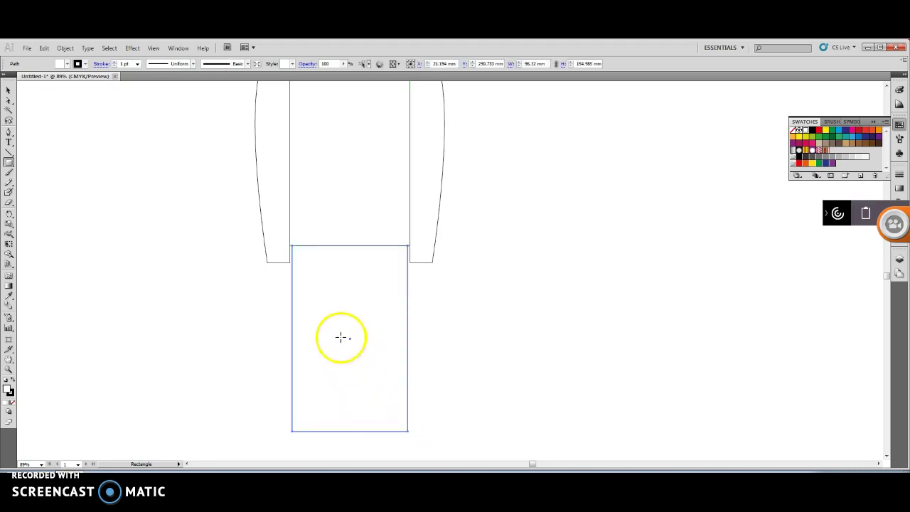
# Draw a narrow rectangle about 33 mm wide over the lower middle of the new rectangle and extend it upward to about 143 mm high
pyautogui.moveTo(331, 333); pyautogui.dragTo(369, 414)
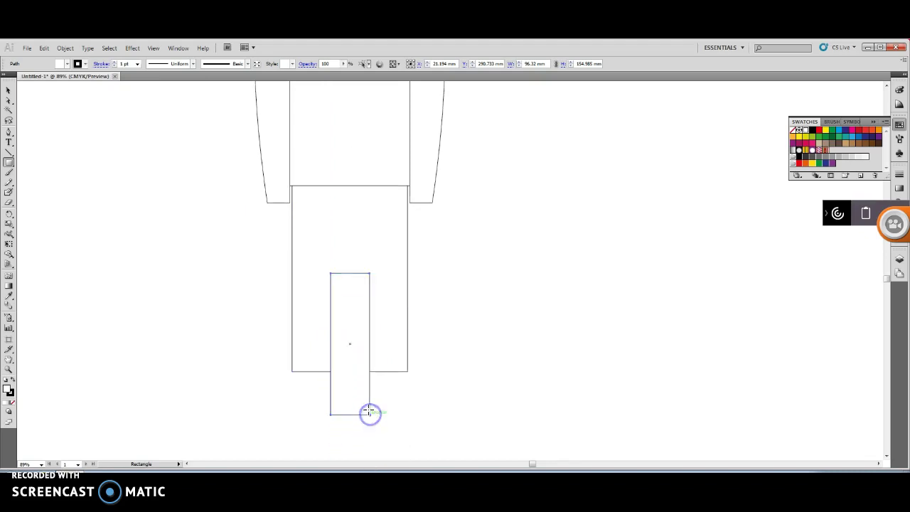
pyautogui.click(9, 90)
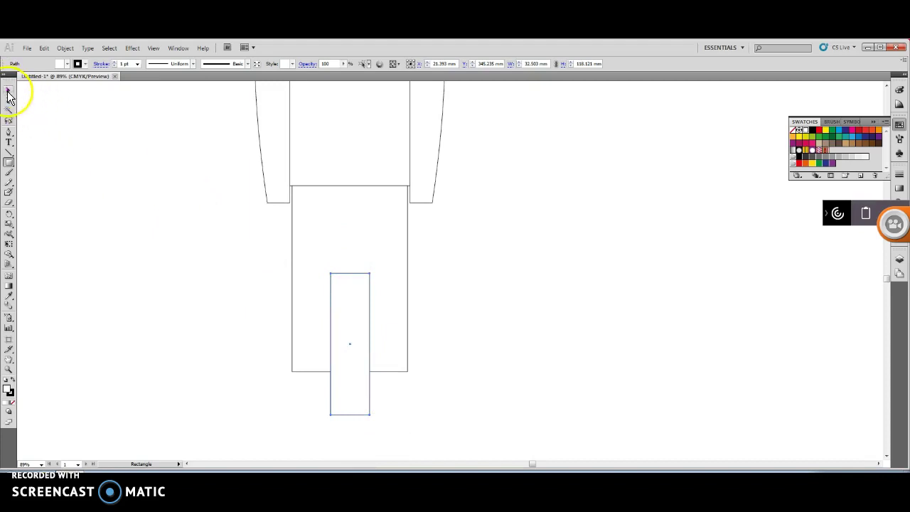
pyautogui.moveTo(349, 273); pyautogui.dragTo(348, 243)
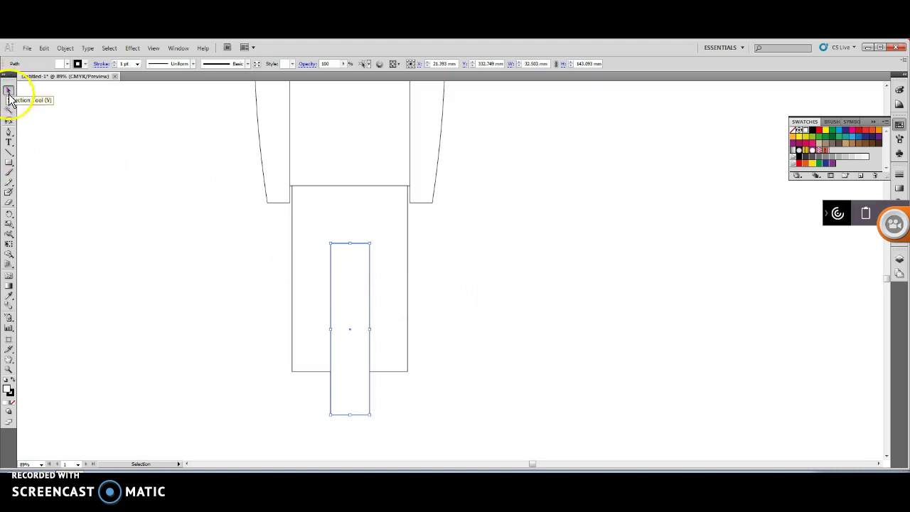
# Cut the narrow rectangle out of the larger one with the Shape Builder tool, removing the overlap and the protruding end to form trouser legs
pyautogui.moveTo(207, 240); pyautogui.dragTo(532, 389)
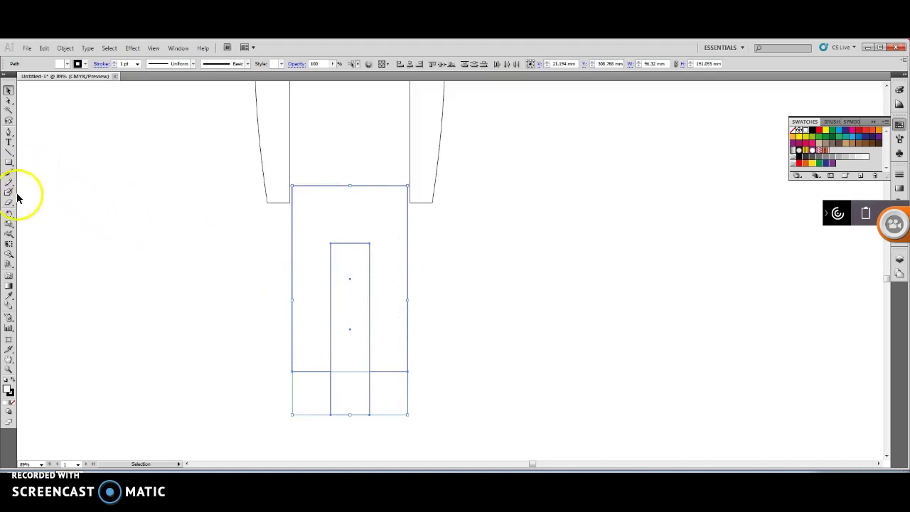
pyautogui.click(11, 255)
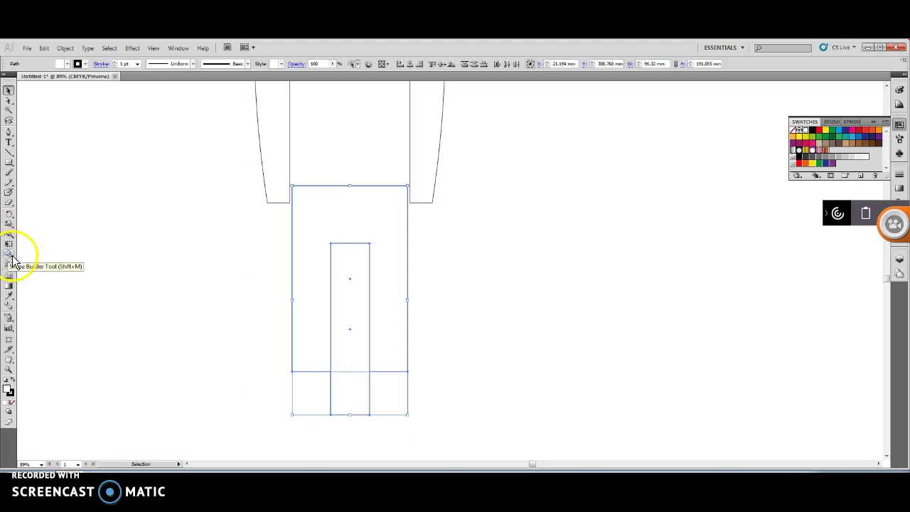
pyautogui.click(12, 255)
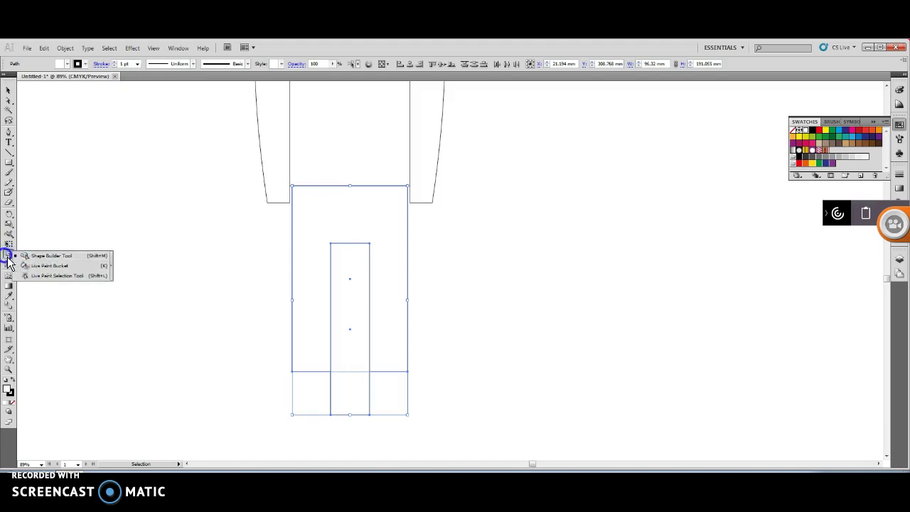
pyautogui.click(17, 256)
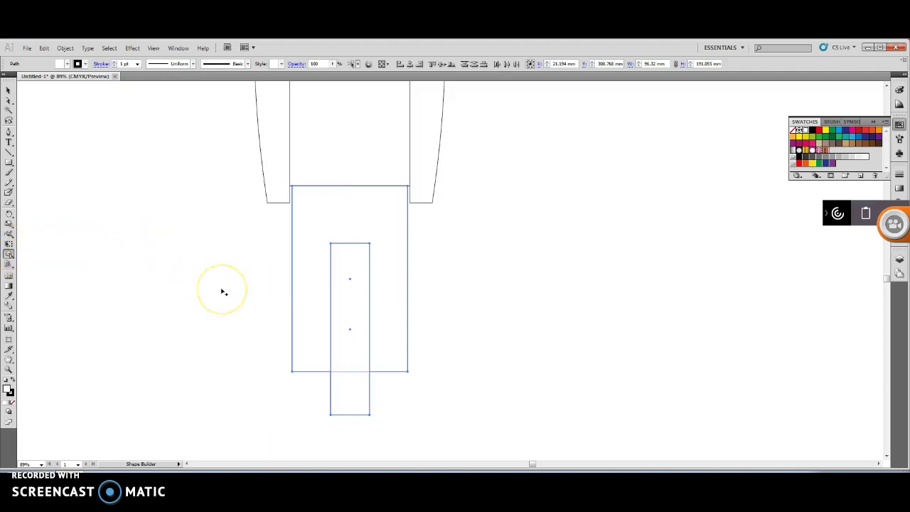
pyautogui.click(351, 291)
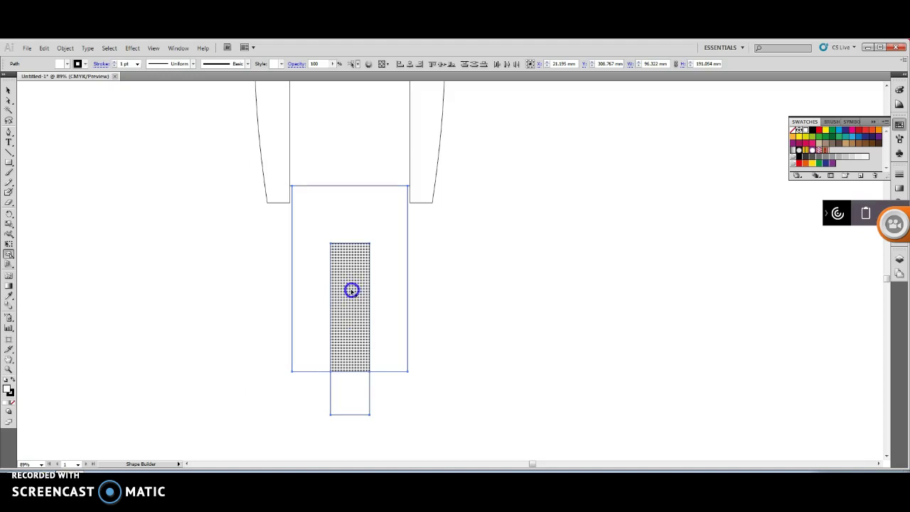
pyautogui.click(353, 400)
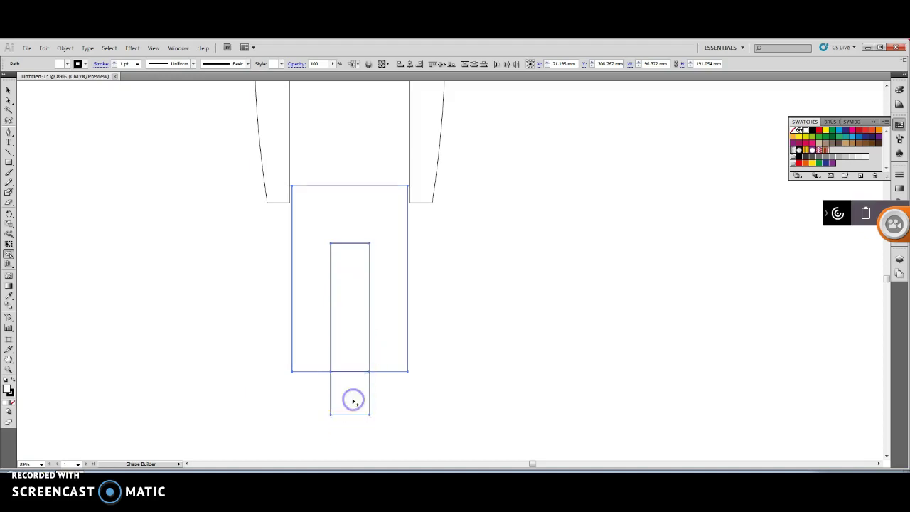
pyautogui.click(347, 339)
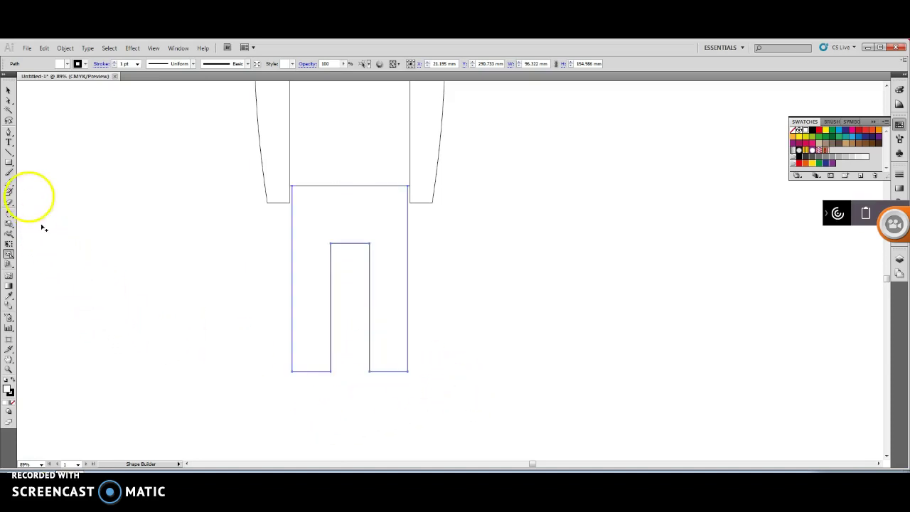
# Draw an ankle rectangle about 13 by 40 mm below the left trouser leg and a cuff about 46 by 15 mm across the leg's hem
pyautogui.click(9, 164)
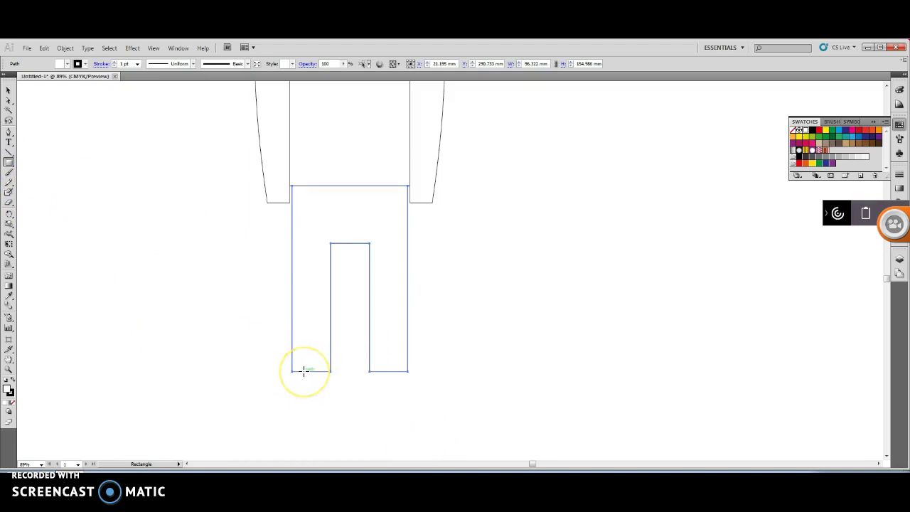
pyautogui.moveTo(304, 372); pyautogui.dragTo(320, 419)
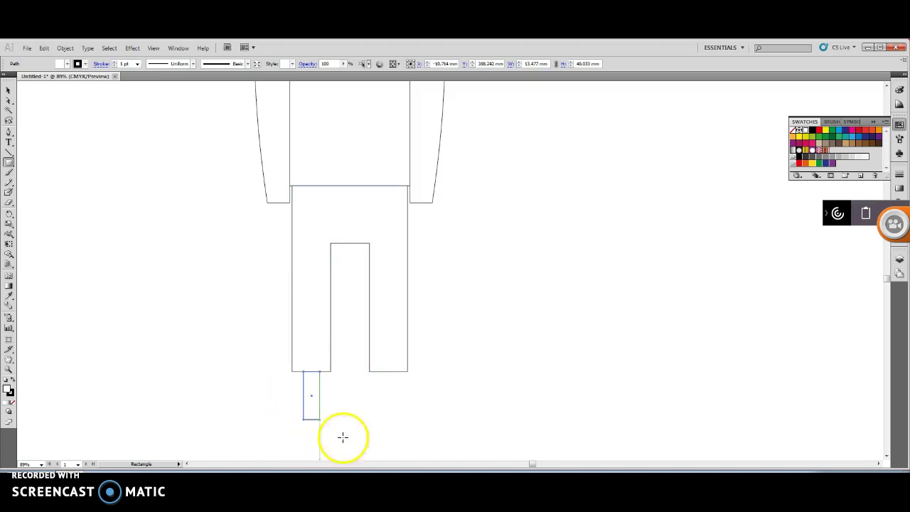
pyautogui.click(884, 457)
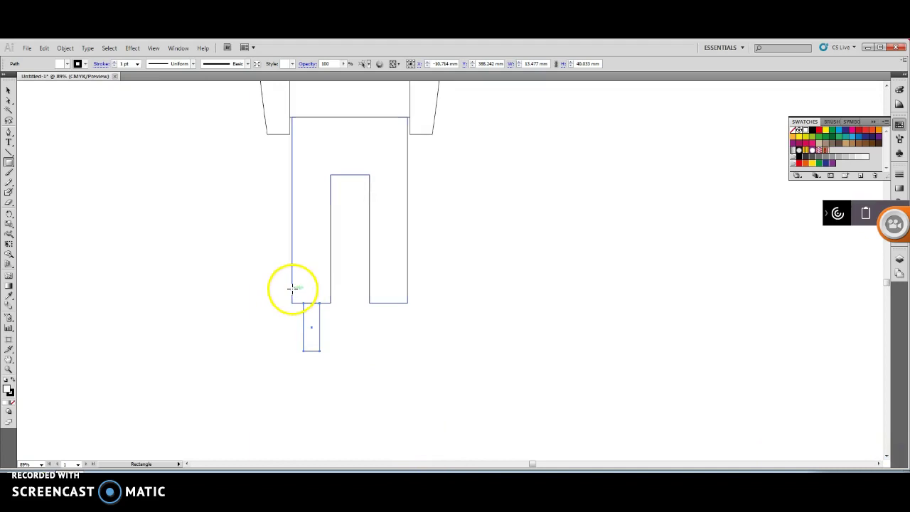
pyautogui.moveTo(282, 287); pyautogui.dragTo(338, 304)
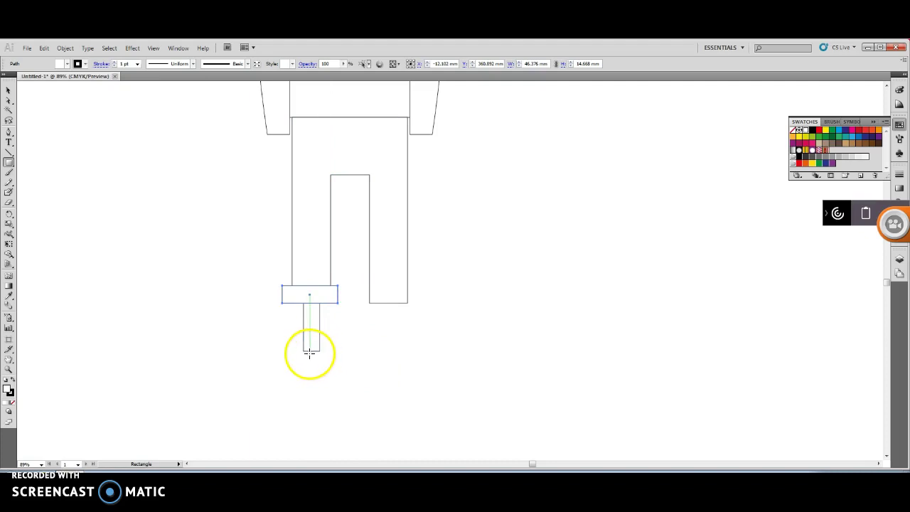
# Draw a shoe rectangle about 57 mm wide and 23 mm high at the ankle's lower end and round its upper outer corner
pyautogui.moveTo(306, 351); pyautogui.dragTo(234, 379)
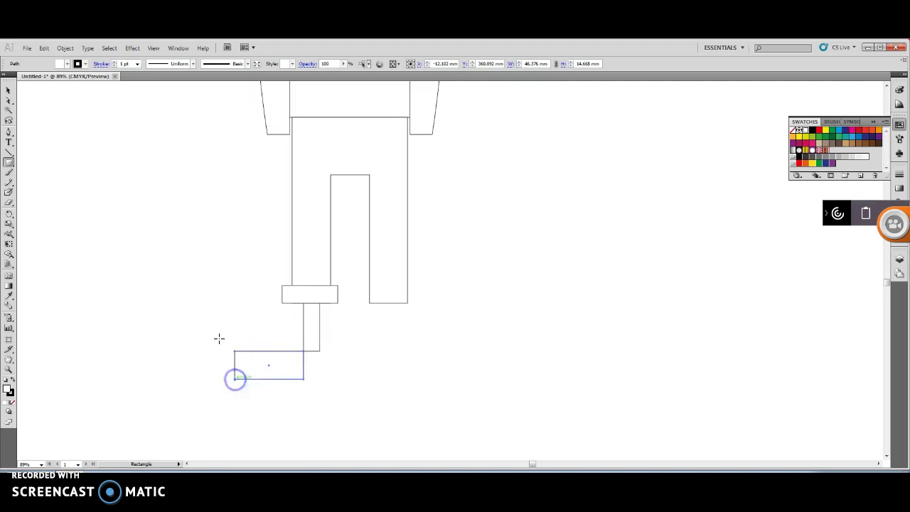
pyautogui.click(9, 91)
pyautogui.moveTo(298, 374)
pyautogui.mouseDown()
pyautogui.moveTo(313, 374)
pyautogui.moveTo(305, 370)
pyautogui.mouseUp()
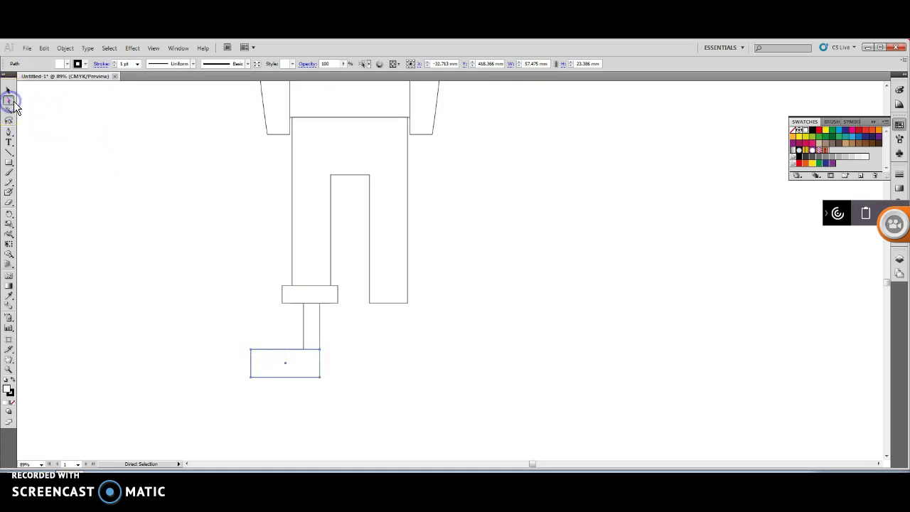
pyautogui.click(250, 351)
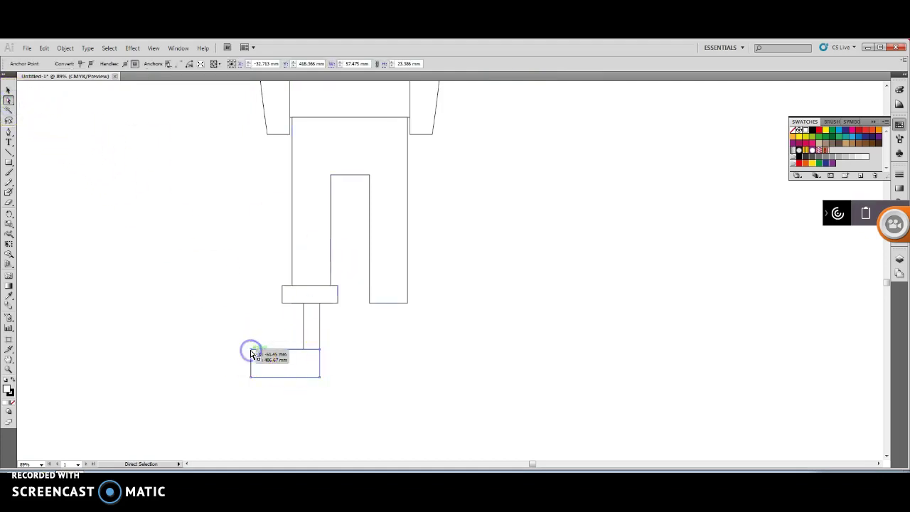
pyautogui.click(91, 67)
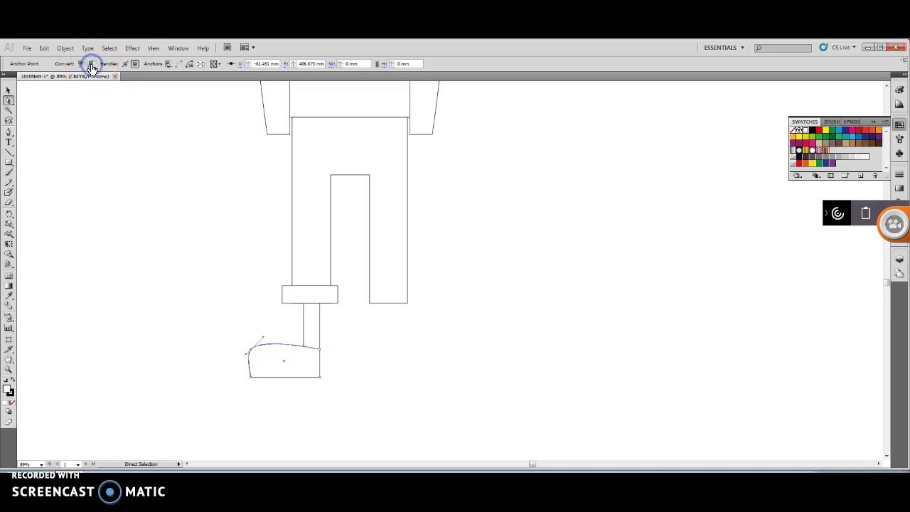
pyautogui.click(452, 378)
# Copy the cuff, ankle and shoe of the left leg and place the copy under the right trouser leg
pyautogui.moveTo(178, 295); pyautogui.dragTo(342, 394)
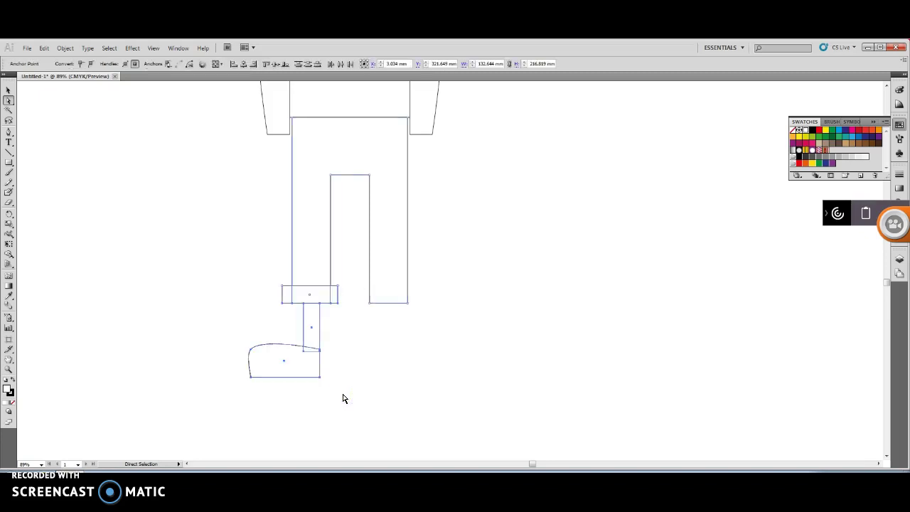
pyautogui.click(388, 372)
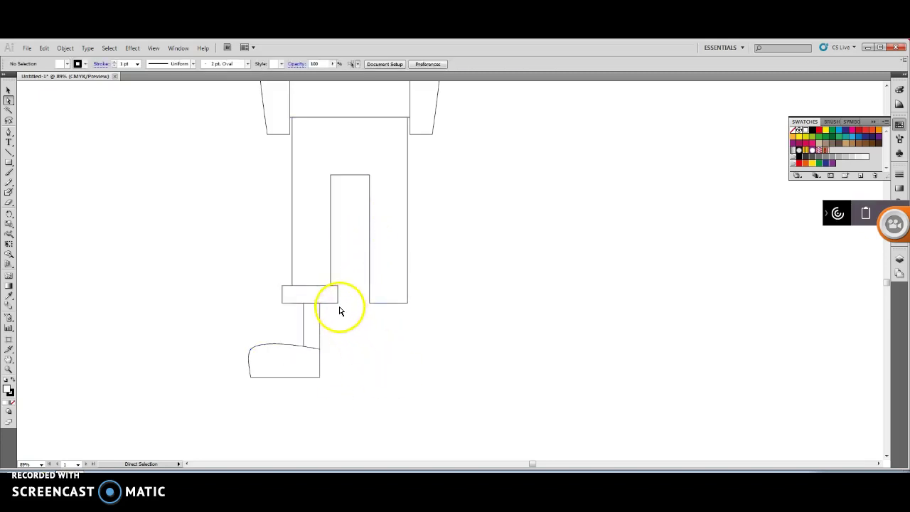
pyautogui.keyDown('shift'); pyautogui.click(324, 302); pyautogui.keyUp('shift')
pyautogui.keyDown('shift'); pyautogui.click(317, 328); pyautogui.keyUp('shift')
pyautogui.keyDown('shift'); pyautogui.click(299, 359); pyautogui.keyUp('shift')
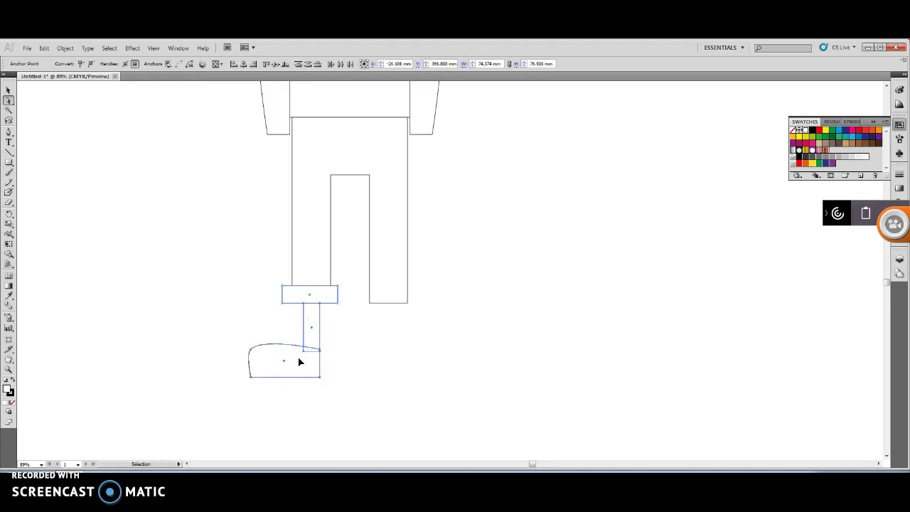
pyautogui.hotkey('ctrl', 'v')
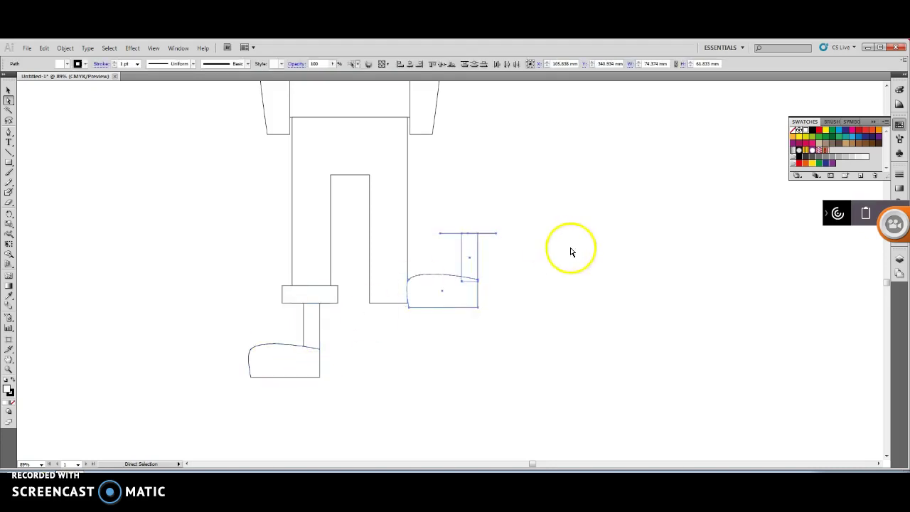
pyautogui.click(459, 293)
pyautogui.moveTo(459, 293); pyautogui.dragTo(381, 362)
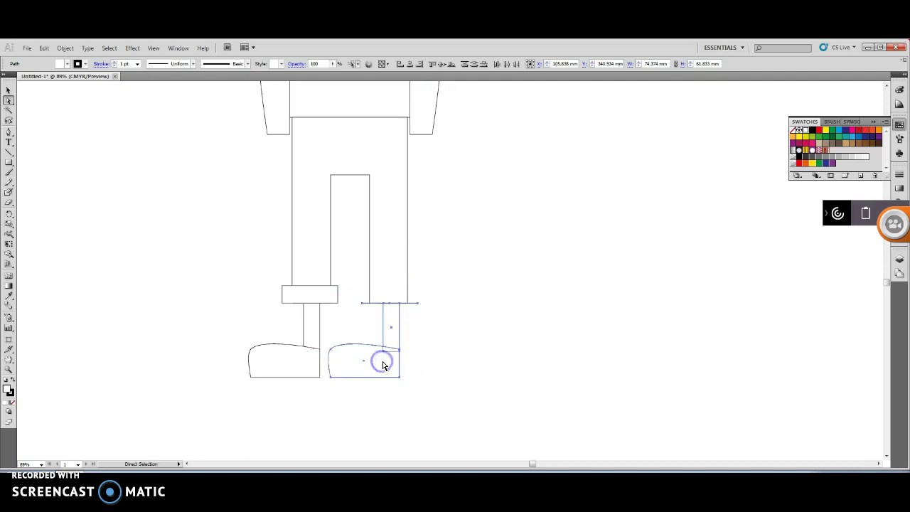
pyautogui.click(515, 286)
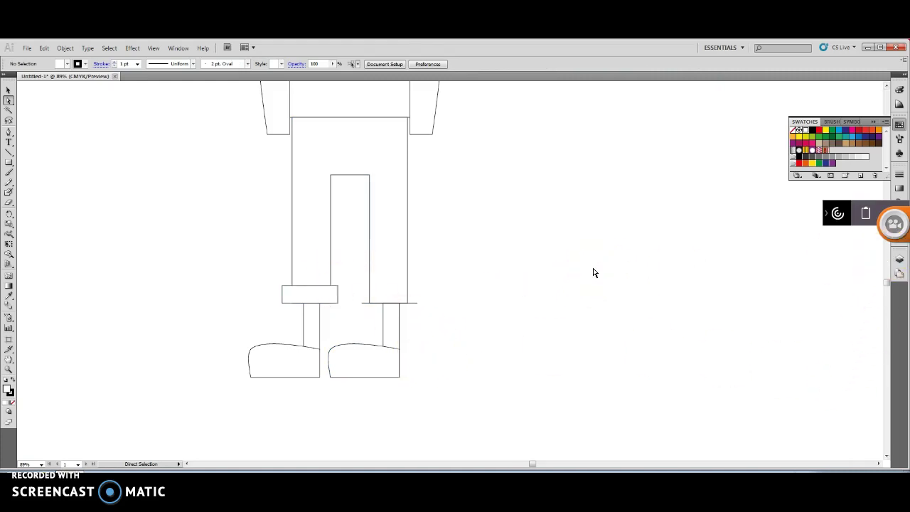
# Draw an ellipse about 102 by 130 mm right of the trousers and one about 55 mm wide left of them, reduced to its lower half
pyautogui.moveTo(8, 164); pyautogui.dragTo(47, 181)
pyautogui.moveTo(508, 160); pyautogui.dragTo(631, 315)
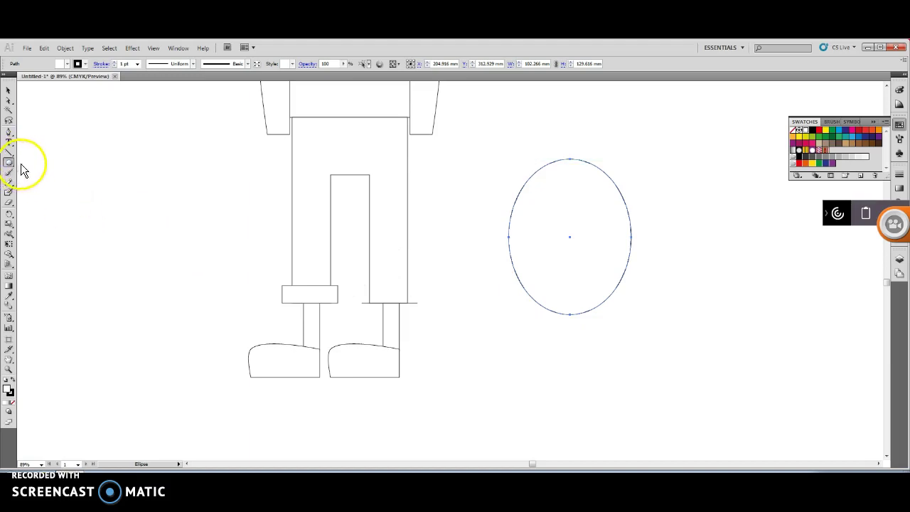
pyautogui.moveTo(52, 173); pyautogui.dragTo(118, 247)
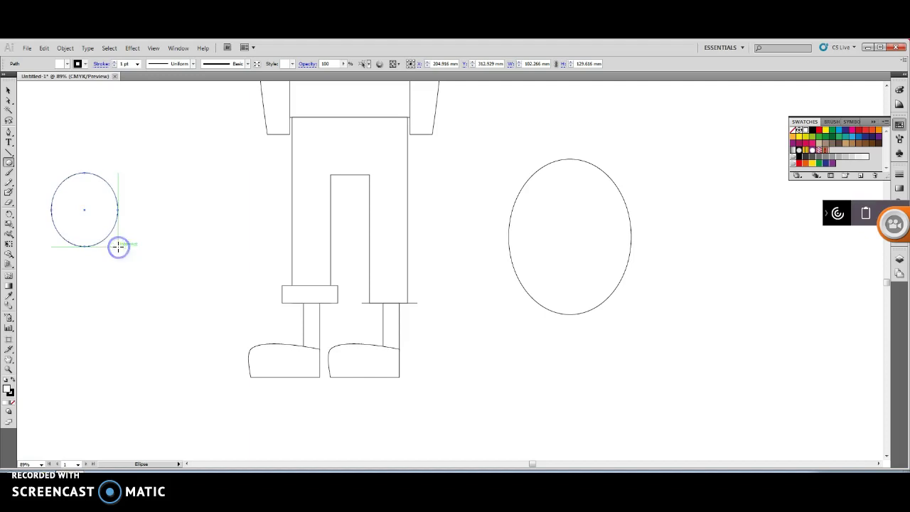
pyautogui.click(9, 100)
pyautogui.click(84, 174)
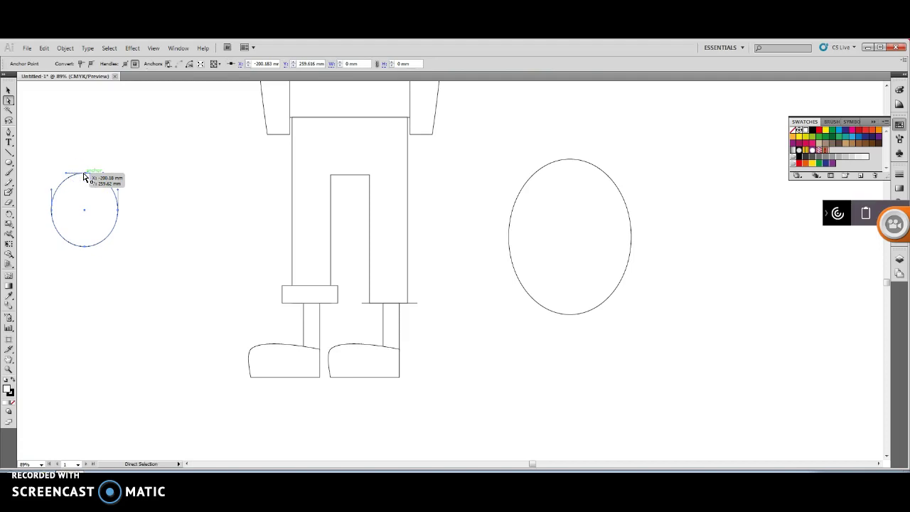
pyautogui.press('Delete')
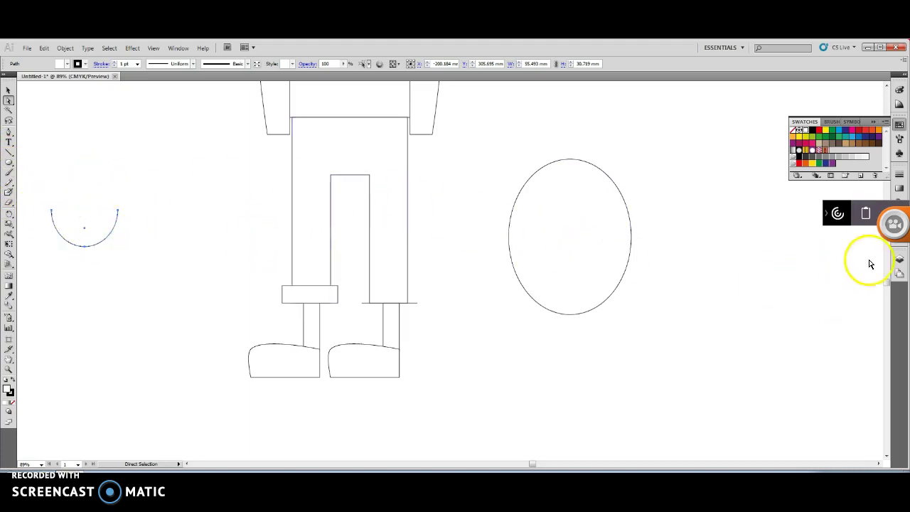
# Return to Illustrator and draw a closed triangle about 47 mm wide and 31 mm high with the Pen tool, above and left of the garment
pyautogui.moveTo(886, 282); pyautogui.dragTo(885, 252)
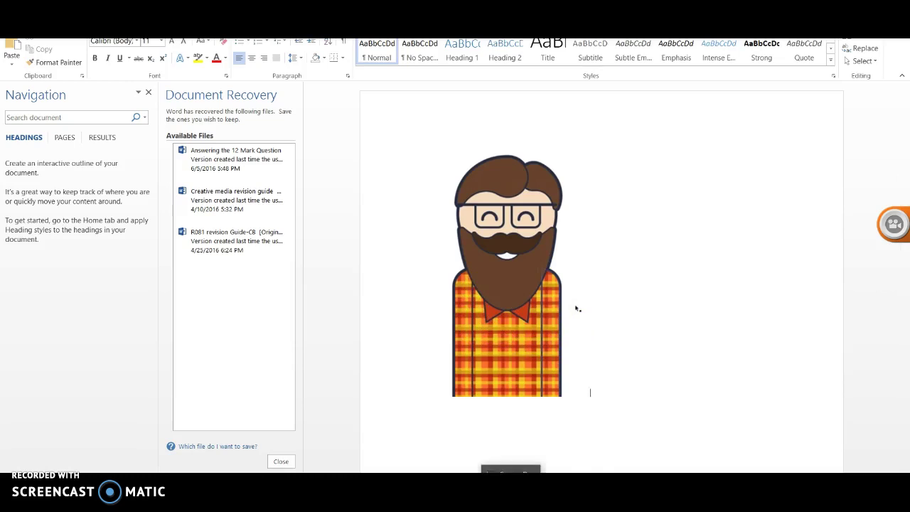
pyautogui.click(483, 482)
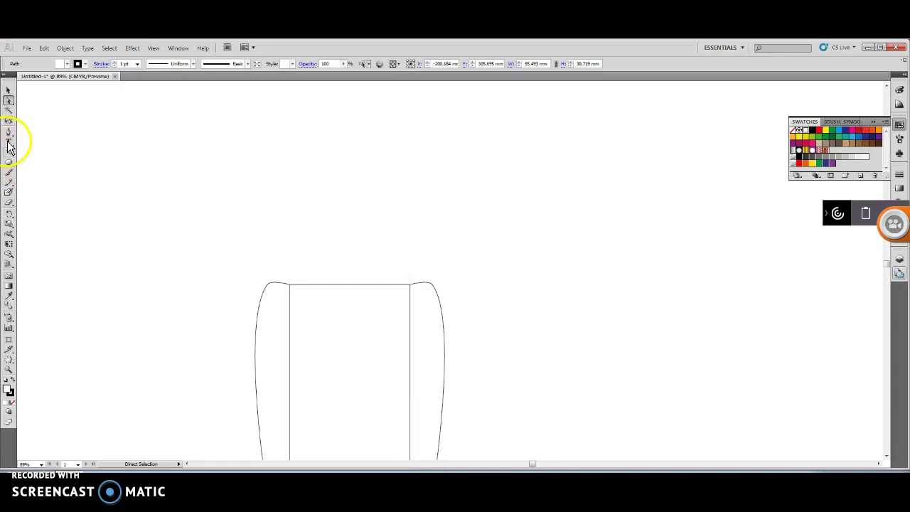
pyautogui.click(117, 168)
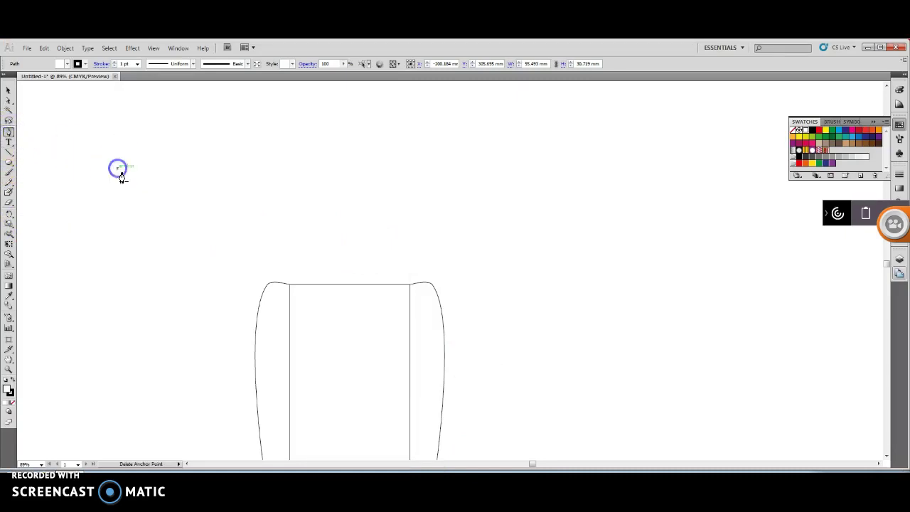
pyautogui.click(152, 204)
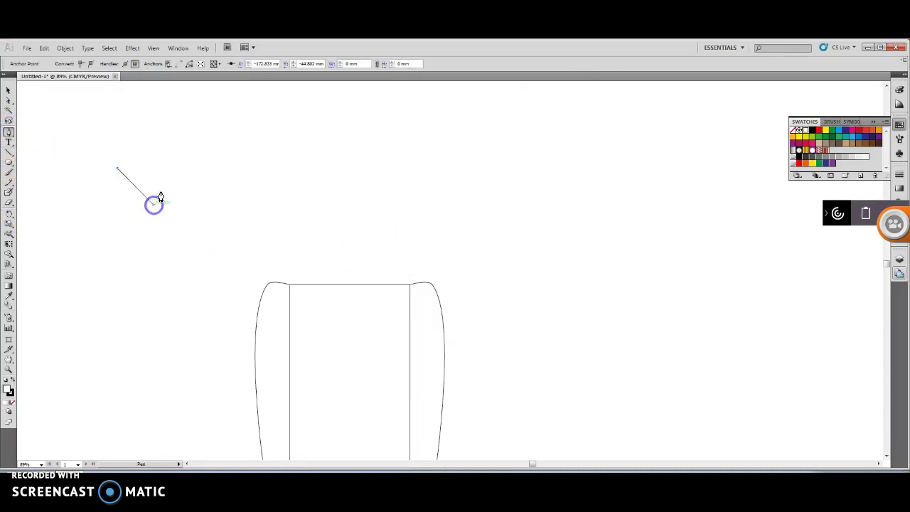
pyautogui.click(173, 175)
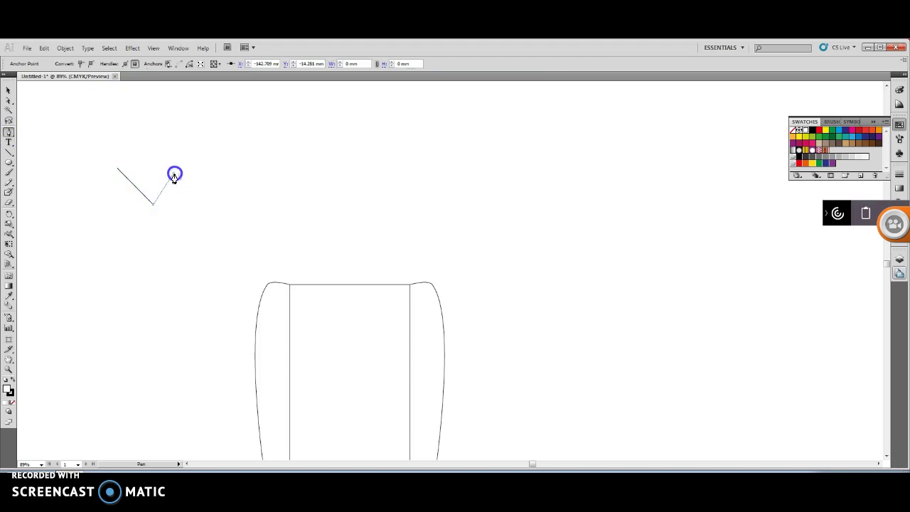
pyautogui.click(118, 168)
# Move the triangle onto the left part of the garment's top edge and rotate it to form a pointed collar flap
pyautogui.click(10, 90)
pyautogui.click(159, 177)
pyautogui.moveTo(159, 177); pyautogui.dragTo(336, 285)
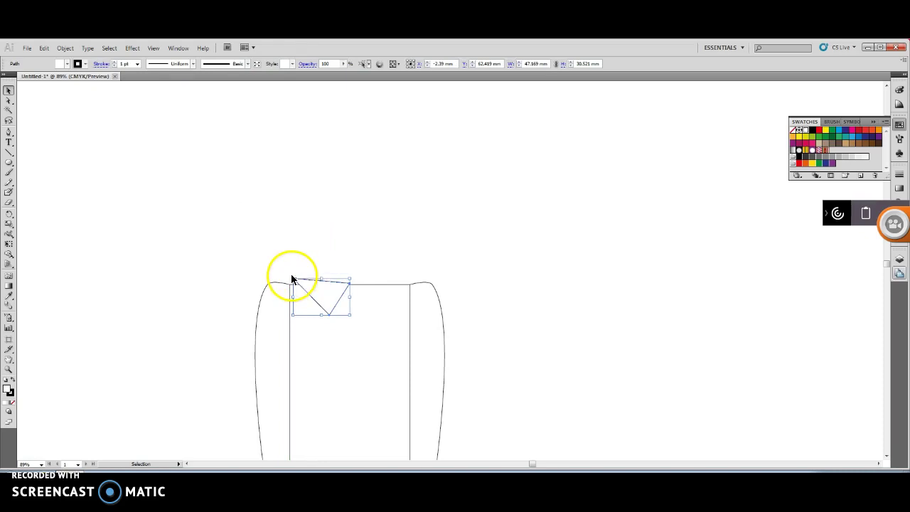
pyautogui.moveTo(290, 276); pyautogui.dragTo(295, 271)
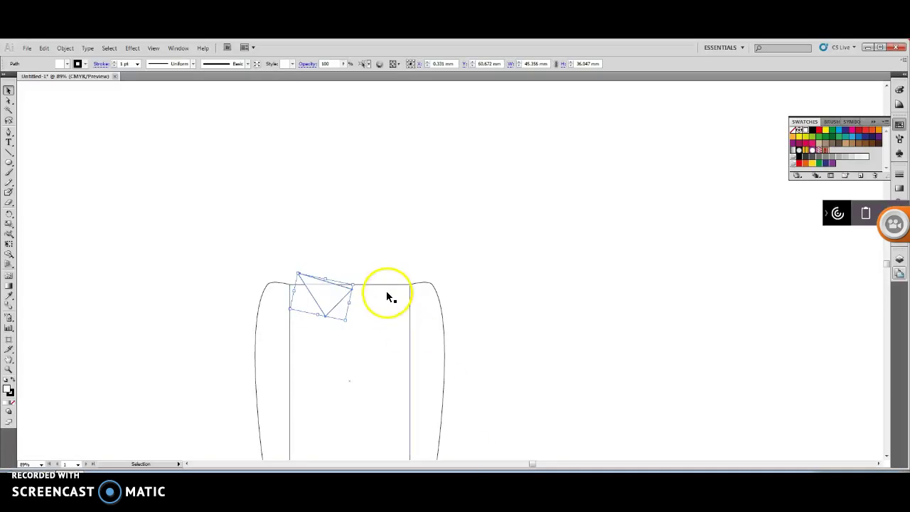
pyautogui.moveTo(298, 271); pyautogui.dragTo(330, 297)
pyautogui.click(304, 277)
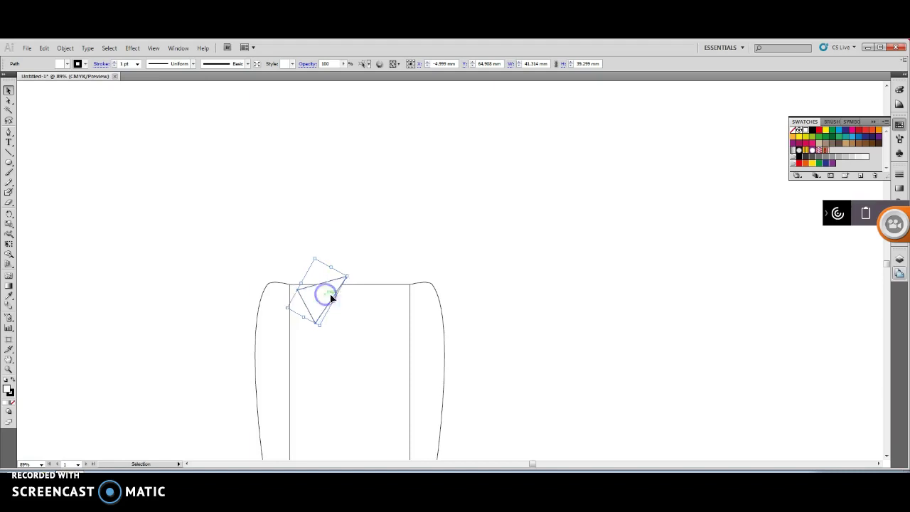
pyautogui.click(506, 311)
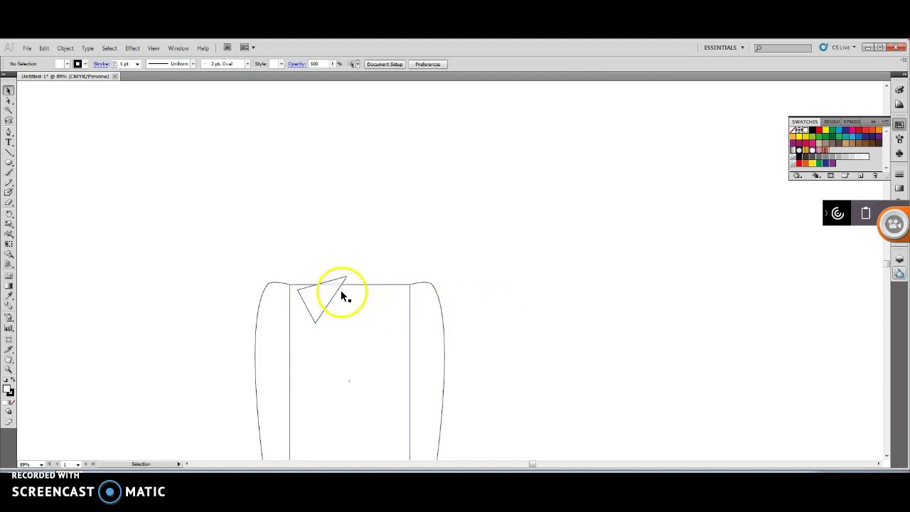
pyautogui.click(322, 291)
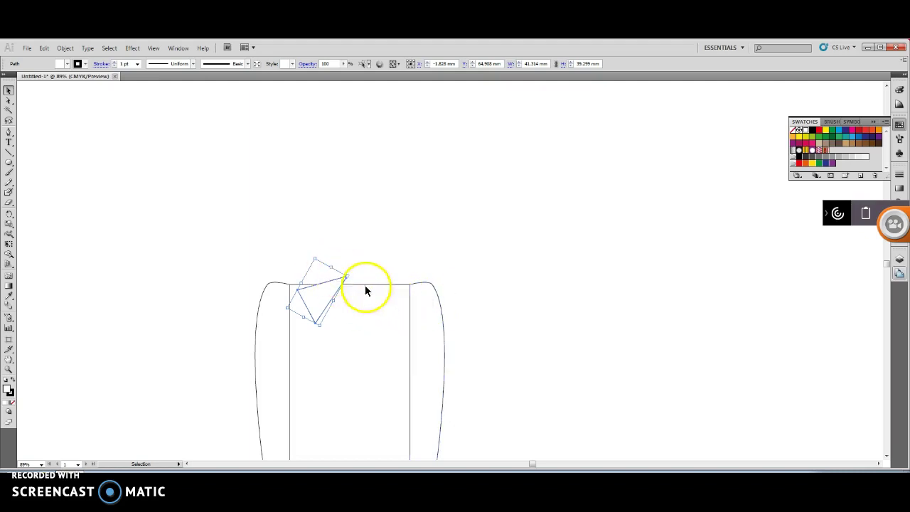
# Draw a head ellipse about 119 mm wide and 131 mm high above the garment, overlapping its top edge and the collar flap
pyautogui.click(9, 162)
pyautogui.moveTo(276, 149); pyautogui.dragTo(419, 304)
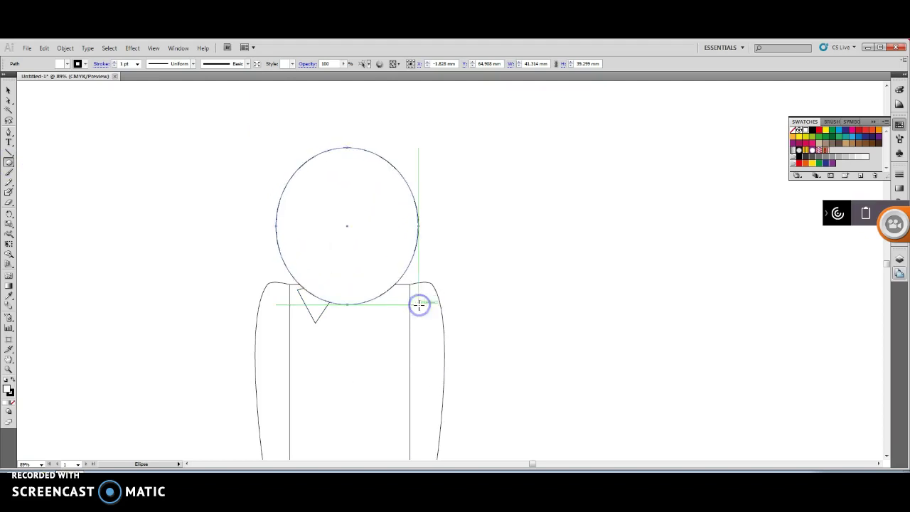
pyautogui.click(505, 270)
pyautogui.click(498, 262)
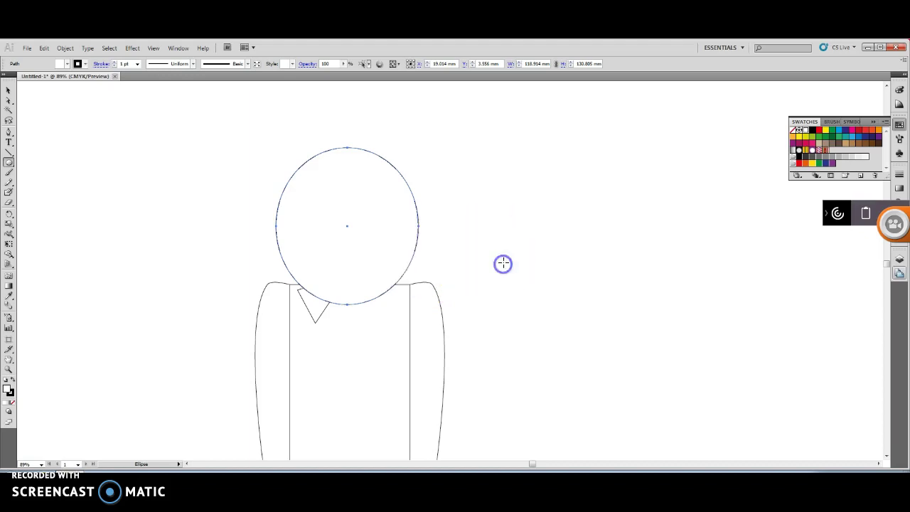
# Isolate the collar triangle and make three stacked duplicates, each nudged slightly further down
pyautogui.click(9, 89)
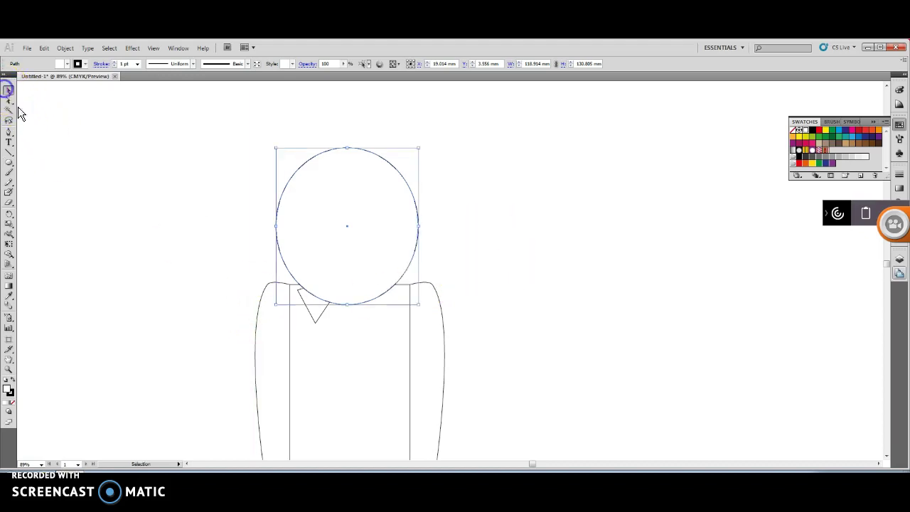
pyautogui.doubleClick(316, 320)
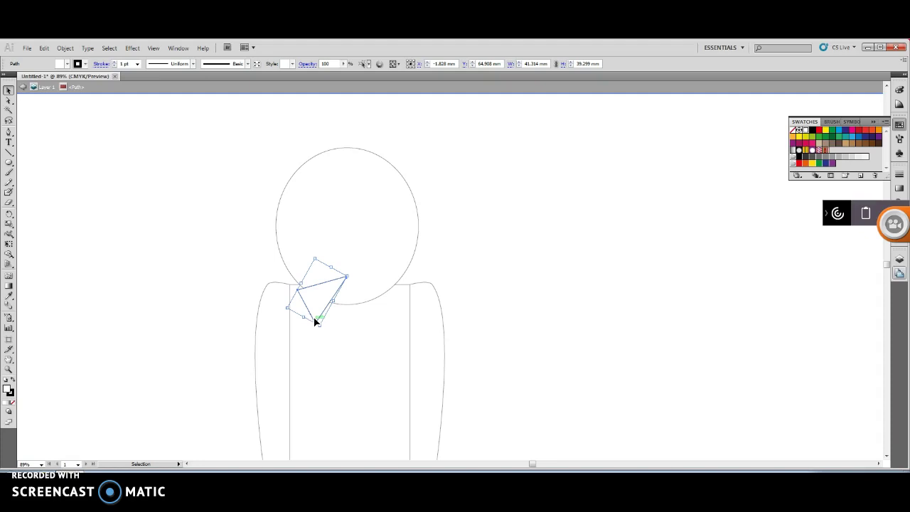
pyautogui.hscroll(-1, 315, 322)
pyautogui.hotkey('ctrl', 'alt', 'Down')
pyautogui.hotkey('ctrl', 'alt', 'Down')
pyautogui.hotkey('ctrl', 'alt', 'Down')
pyautogui.click(604, 245)
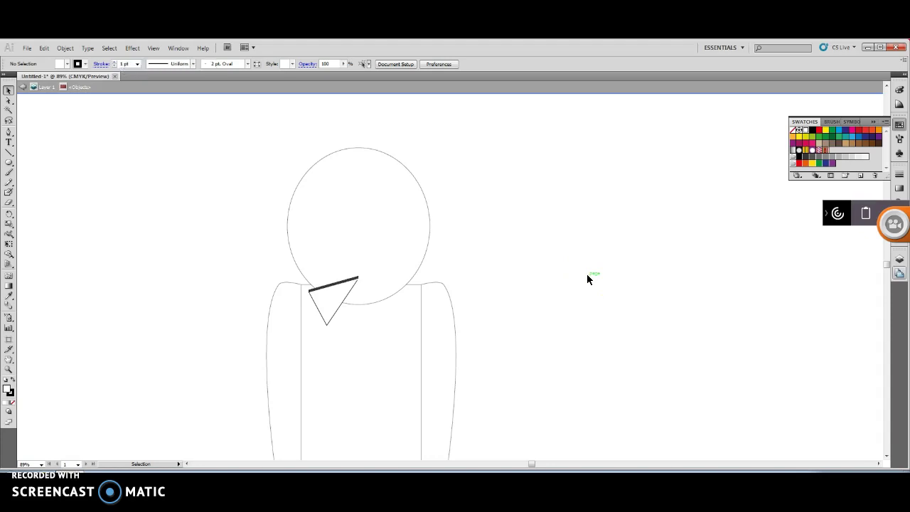
# Draw a circle about 61 mm in diameter to the left of the head for reshaping by its anchor points
pyautogui.click(10, 162)
pyautogui.moveTo(118, 178); pyautogui.dragTo(193, 253)
pyautogui.click(9, 101)
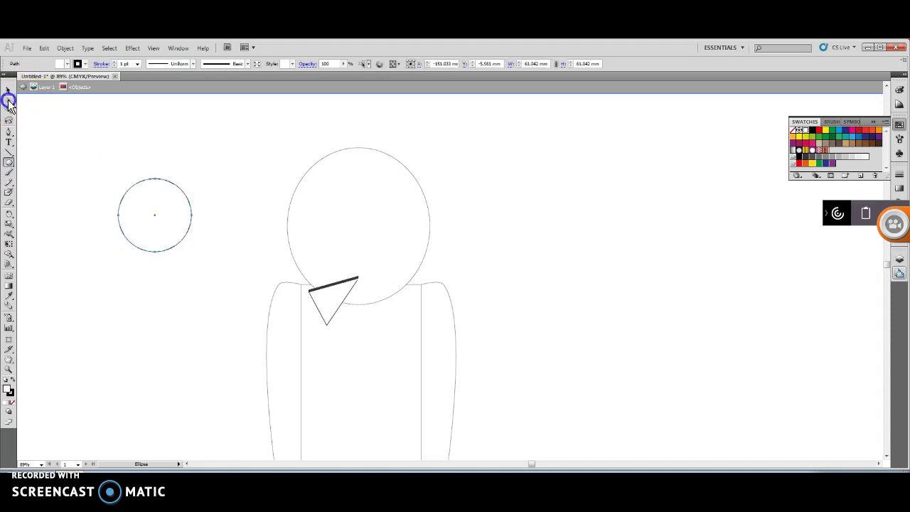
pyautogui.moveTo(190, 216)
pyautogui.mouseDown()
pyautogui.moveTo(229, 206)
pyautogui.moveTo(182, 215)
pyautogui.mouseUp()
pyautogui.hotkey('ctrl', 'z')
pyautogui.hotkey('ctrl', 'z')
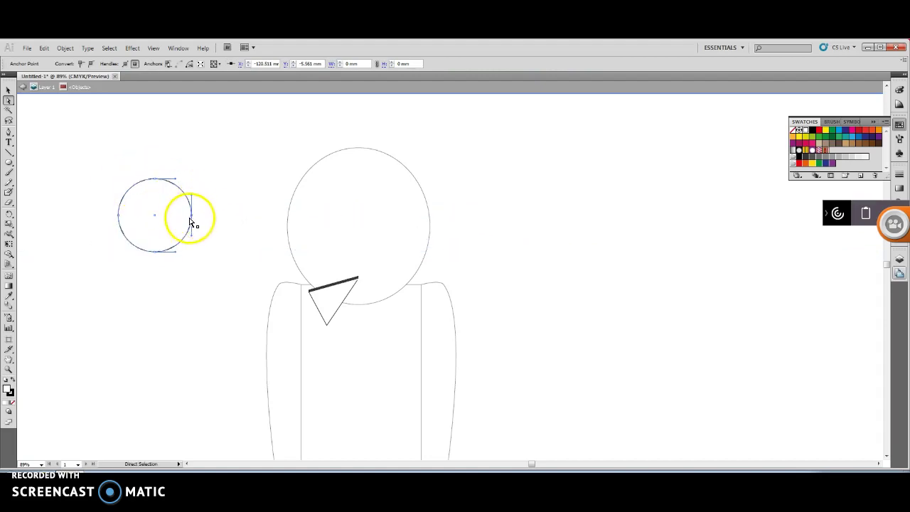
# Pull the circle's right anchor point up and outward to form a curved teardrop shape
pyautogui.moveTo(189, 214); pyautogui.dragTo(220, 164)
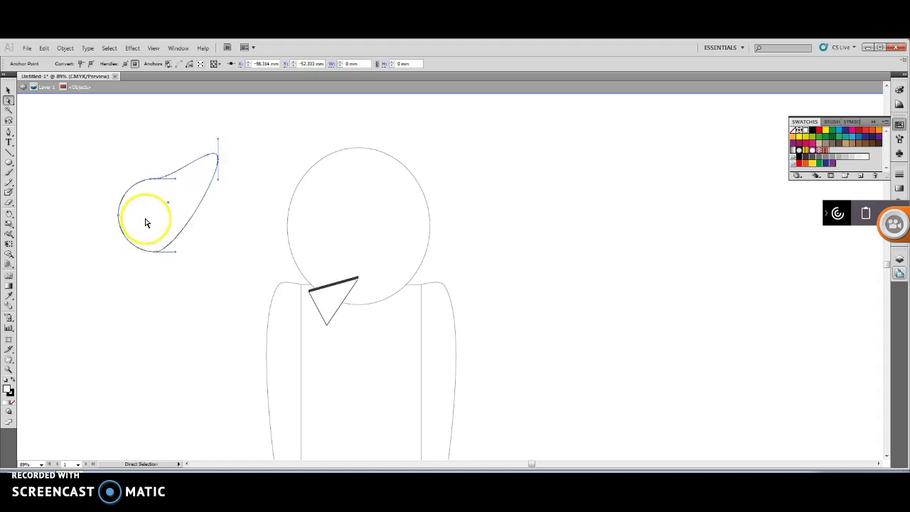